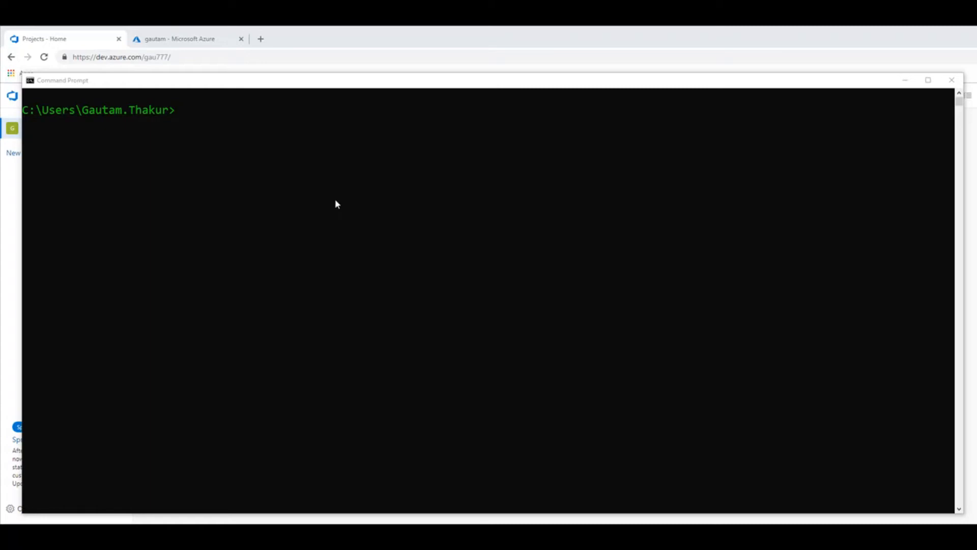
Switch to the browser and look over the Azure DevOps project page and the resource group in the Azure portal.
left_click(12, 209)
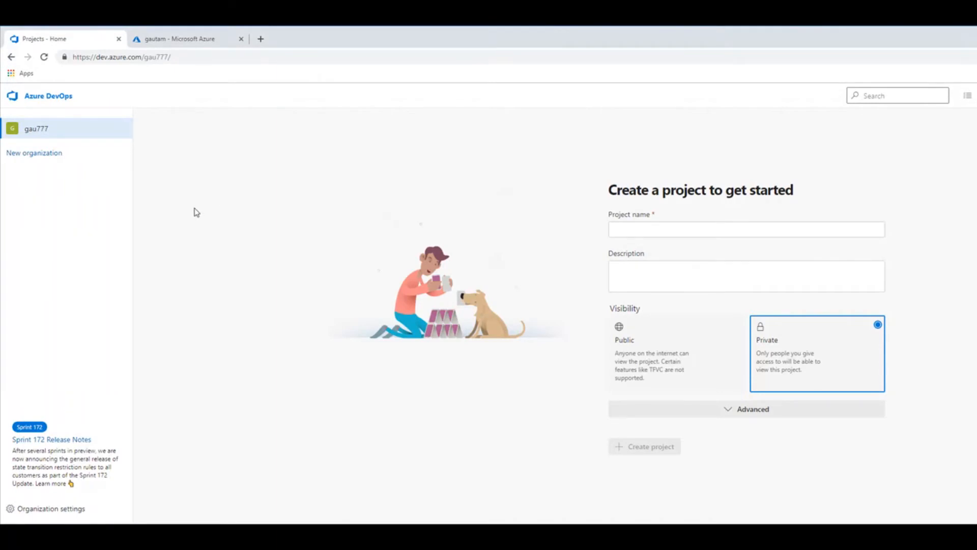
left_click(153, 41)
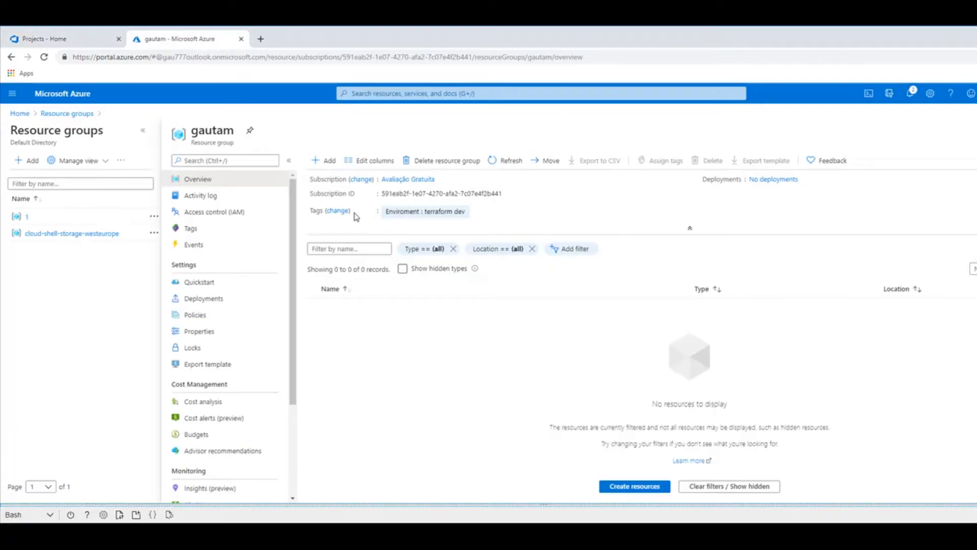
Switch to Command Prompt and change to the Music folder.
left_click(511, 534)
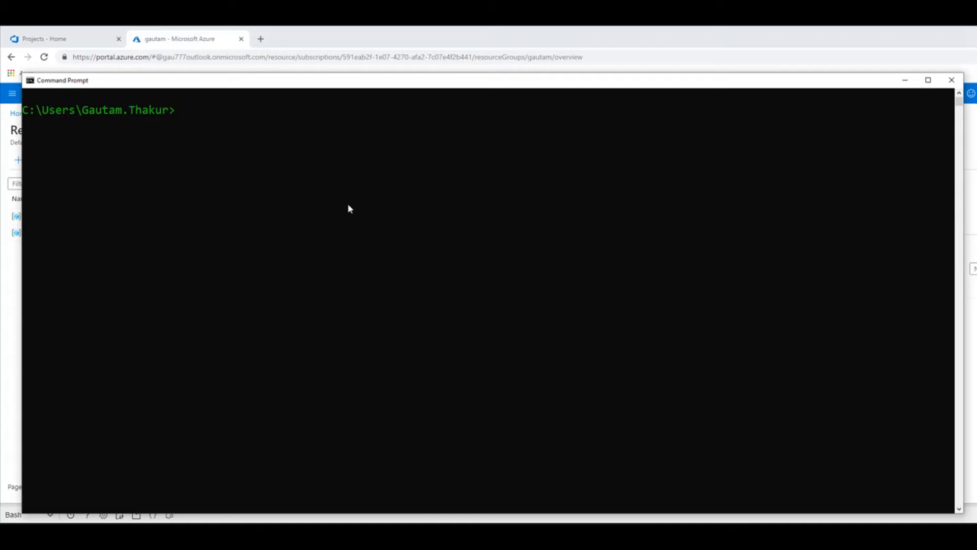
type("cd Music")
key("Return")
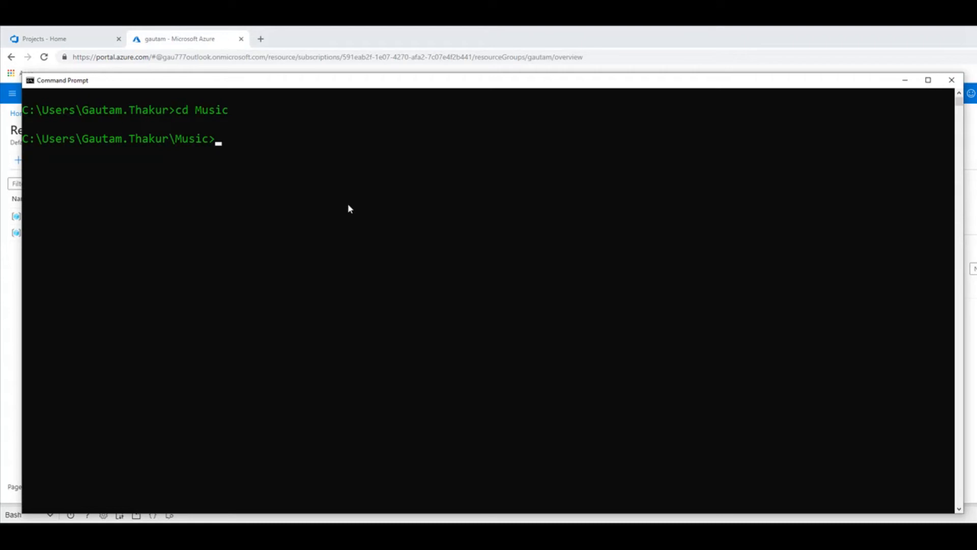
Create a folder named helloworld inside Music and change into it.
type("mkdir helloworld")
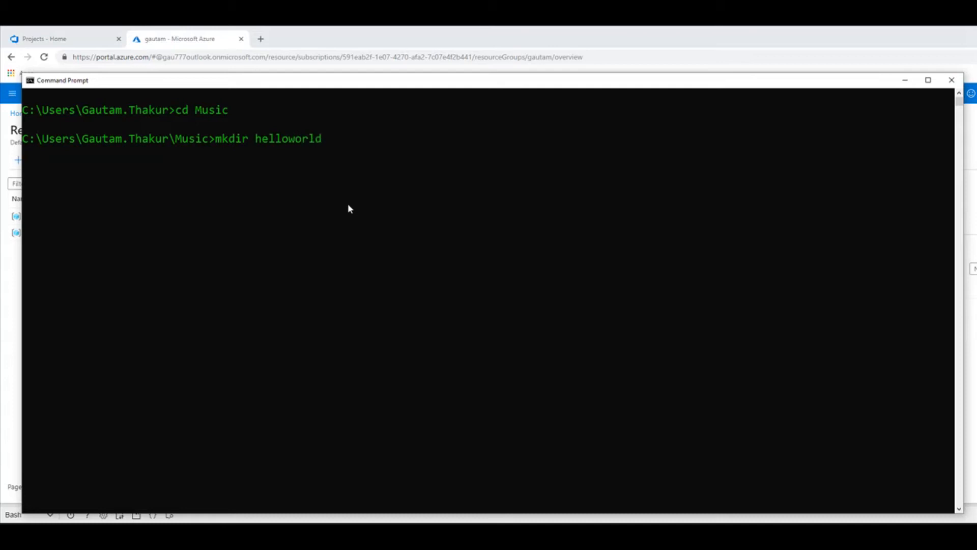
key("Return")
type("cd helloworld")
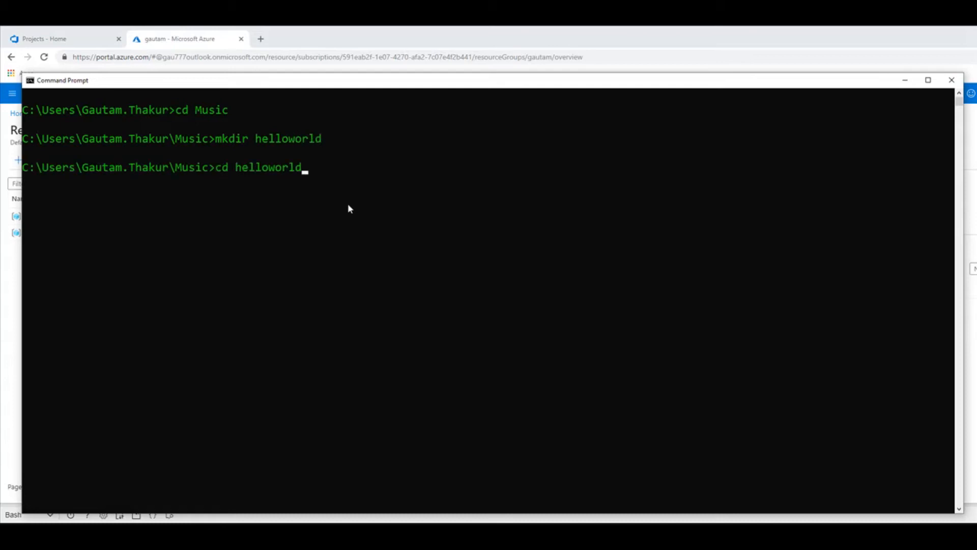
key("Return")
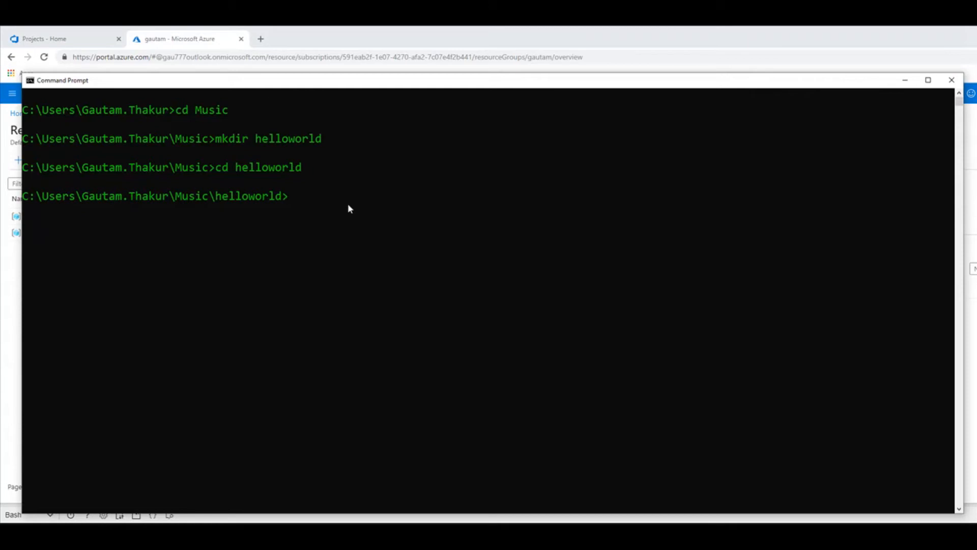
Create a .NET solution in a helloworldapp output folder with dotnet new sln -o helloworldapp.
type("dotnet new")
type("sln -o helloworldapp")
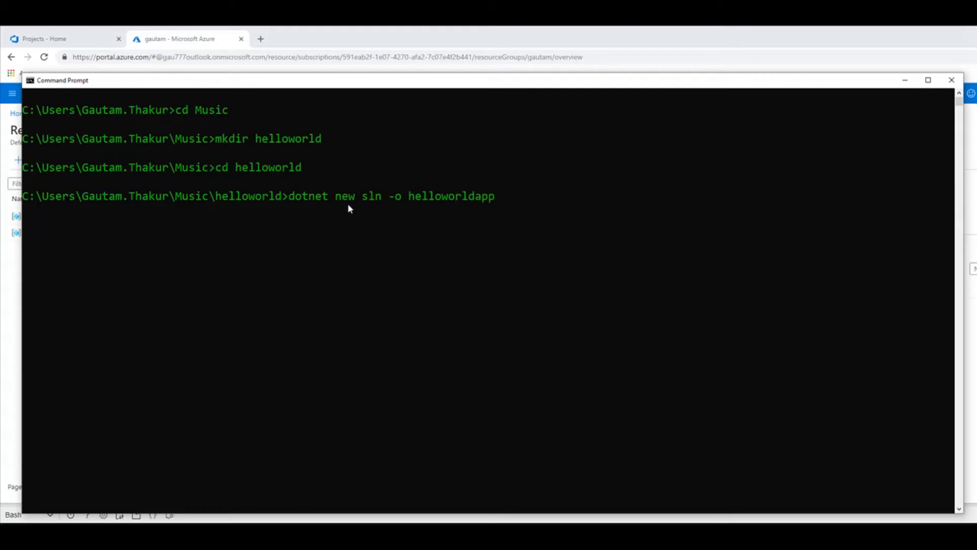
key("Return")
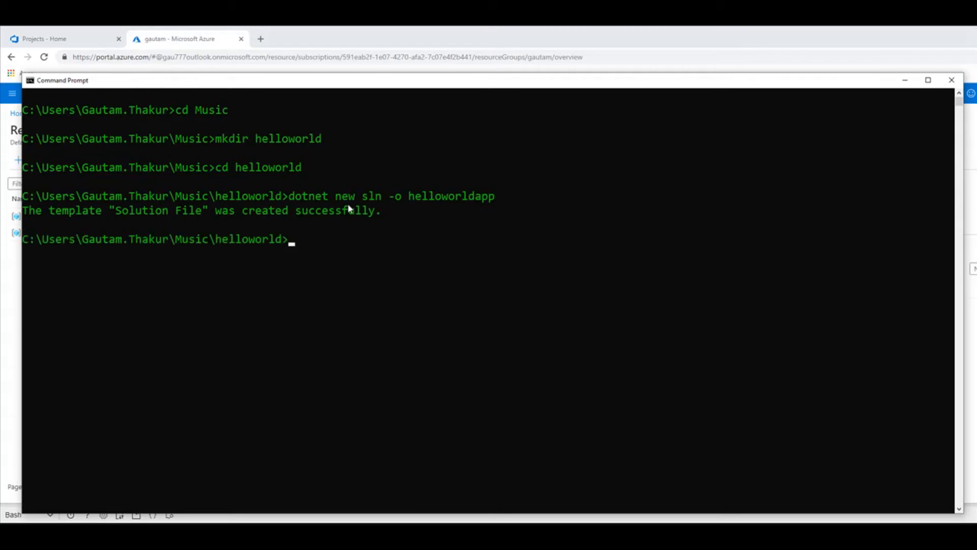
Inside the helloworldapp folder, create an MVC project with dotnet new mvc -n helloworldapp.web.
type("cd h")
key("Tab")
key("Return")
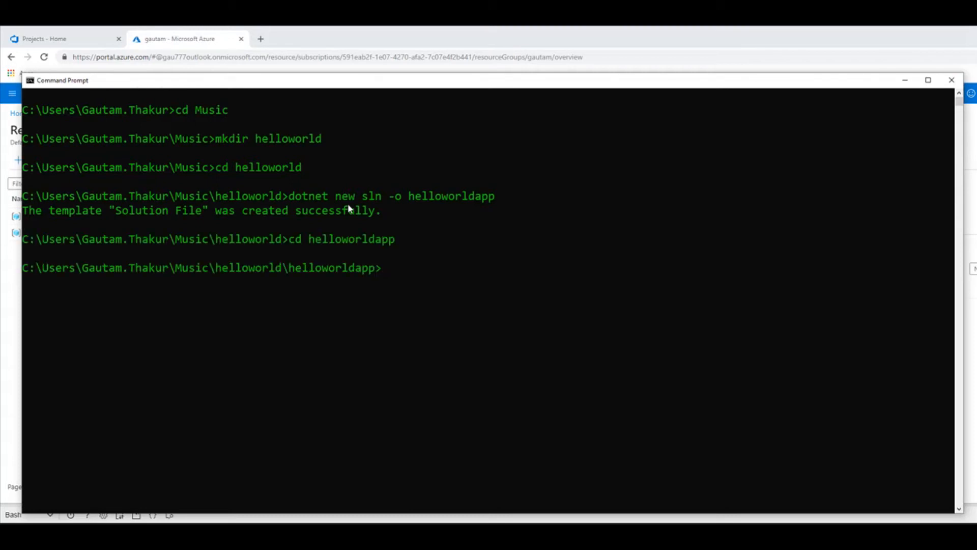
type("dotnet new mvc -n helloworld")
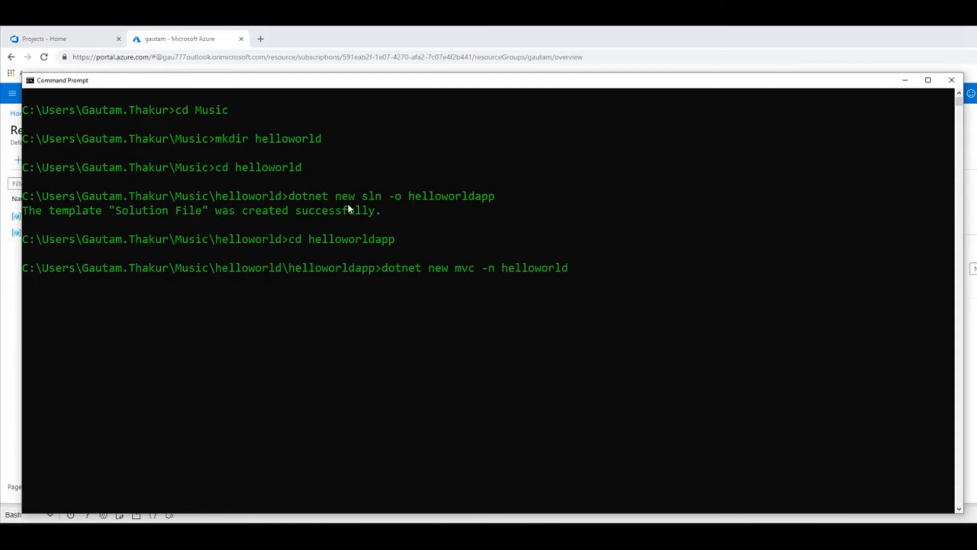
type("app.web")
key("Return")
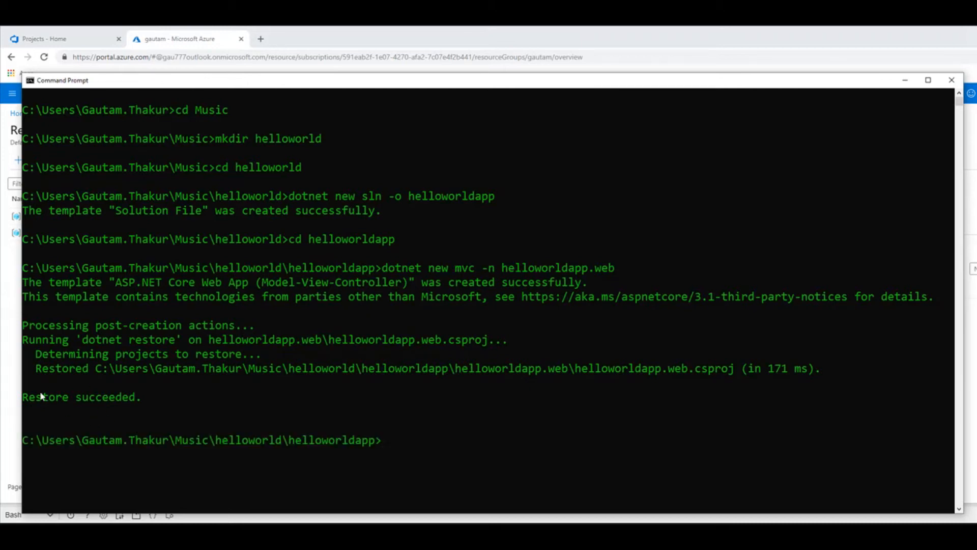
Go back up to the helloworld folder and initialize a Git repository there.
left_click_drag(734, 369, 502, 369)
left_click(451, 440)
type("cd ..")
key("Return")
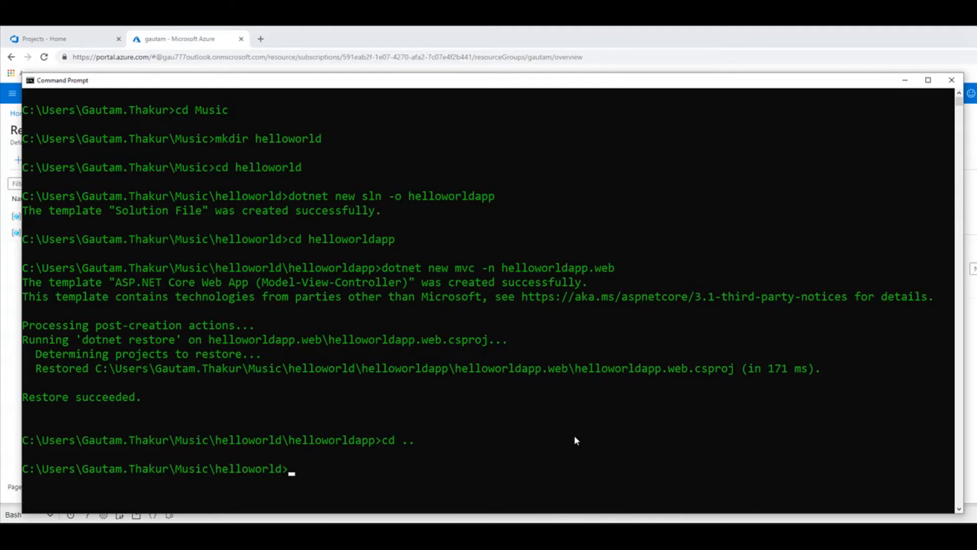
type("g")
left_click(325, 454)
type("it init")
key("Return")
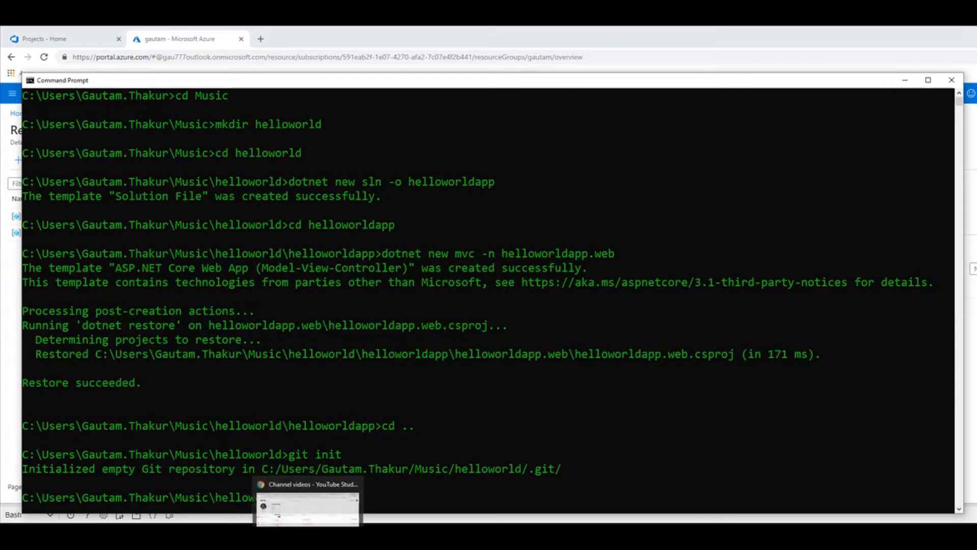
Switch to Azure DevOps in the browser and create a project named helloworld with Public visibility.
left_click(308, 537)
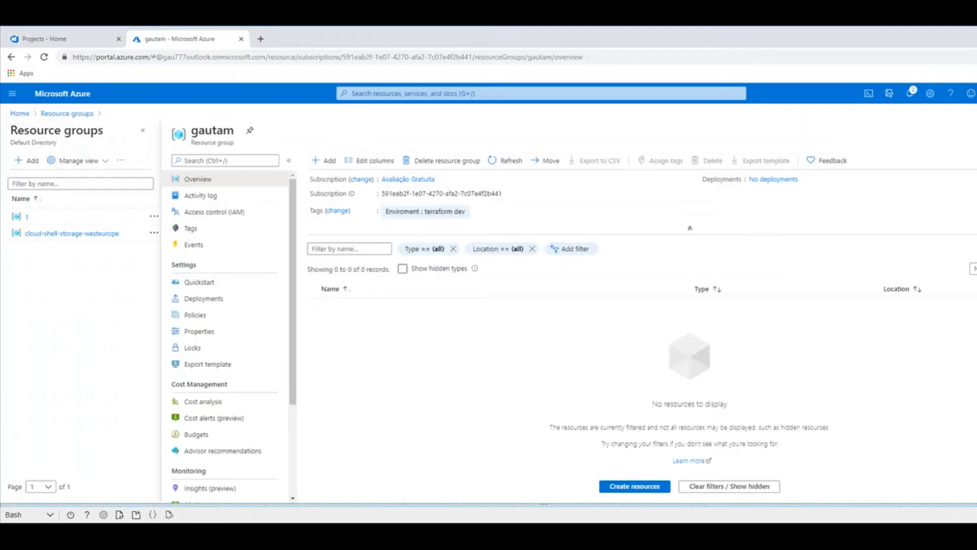
left_click(66, 41)
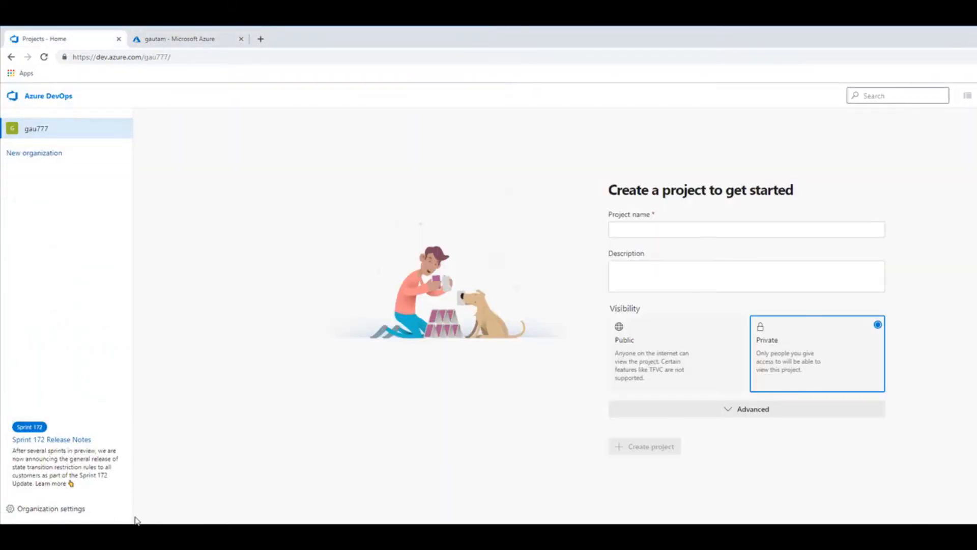
left_click(32, 132)
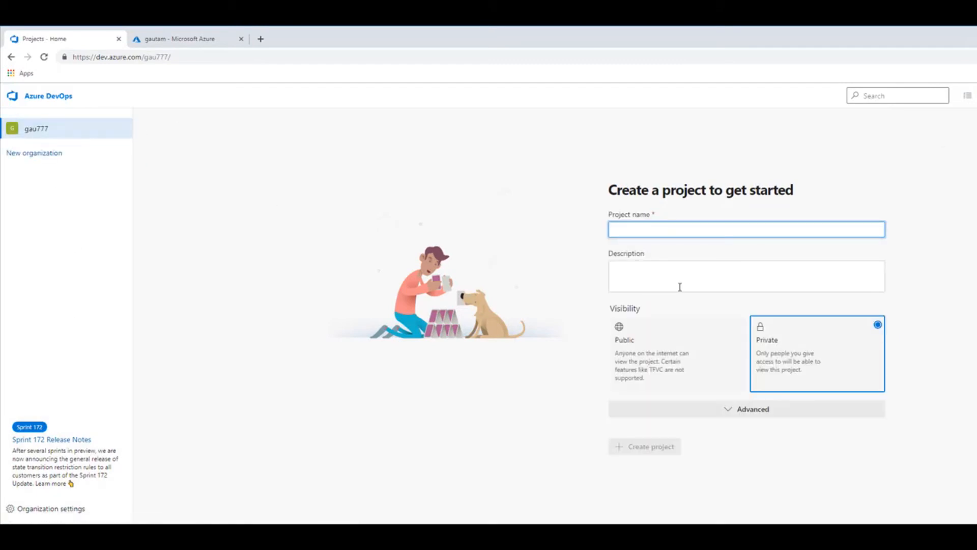
type("hello")
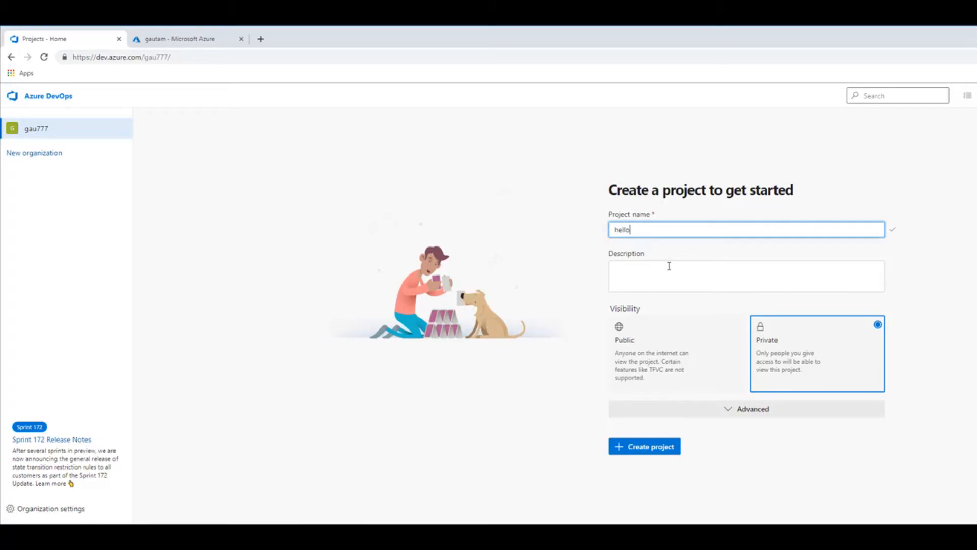
type("world")
left_click(676, 356)
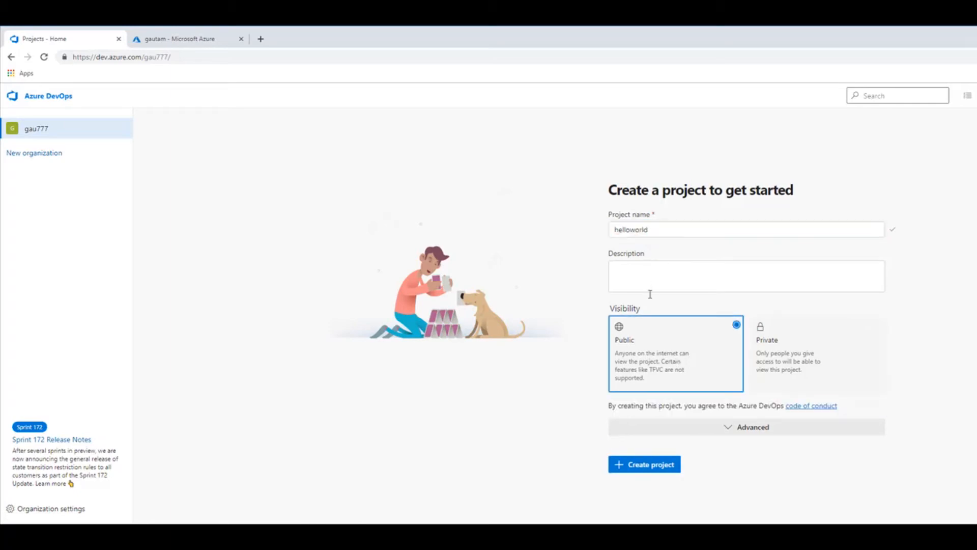
left_click(657, 464)
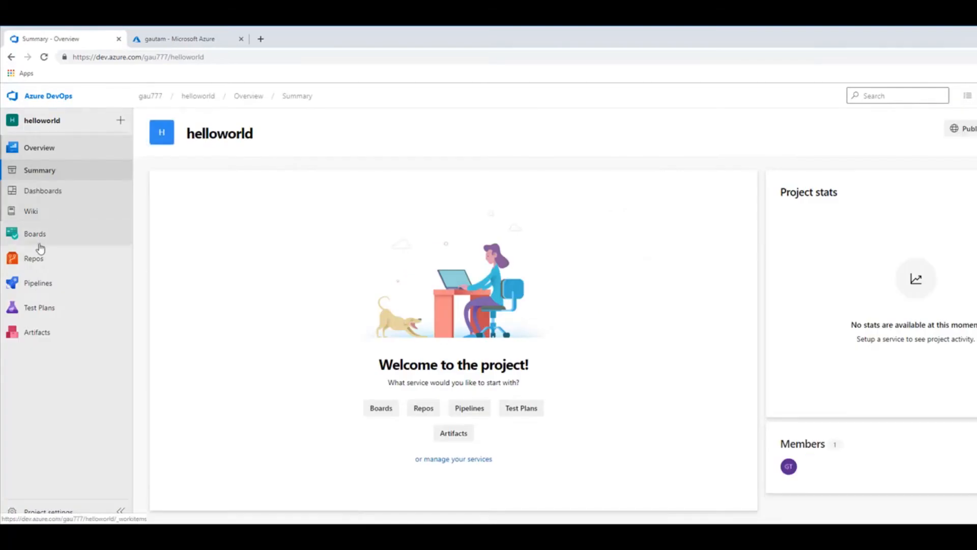
Open the helloworld project's Repos and find the instructions for pushing an existing repository from the command line.
mouse_move(37, 262)
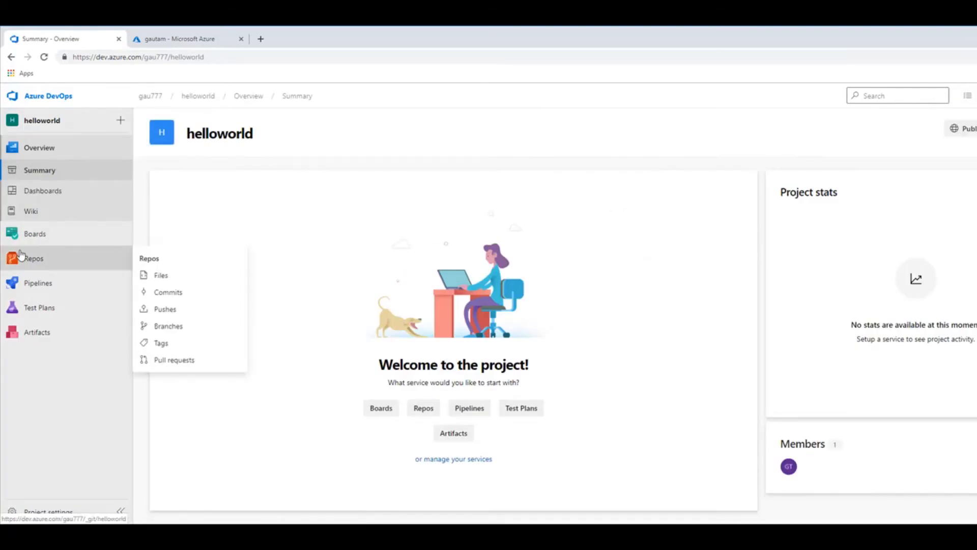
left_click(32, 259)
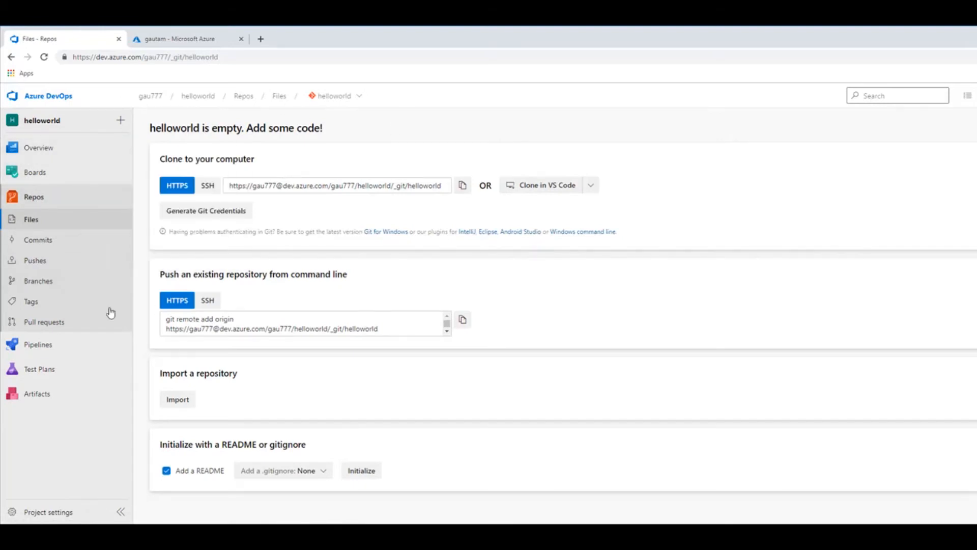
left_click_drag(160, 274, 358, 290)
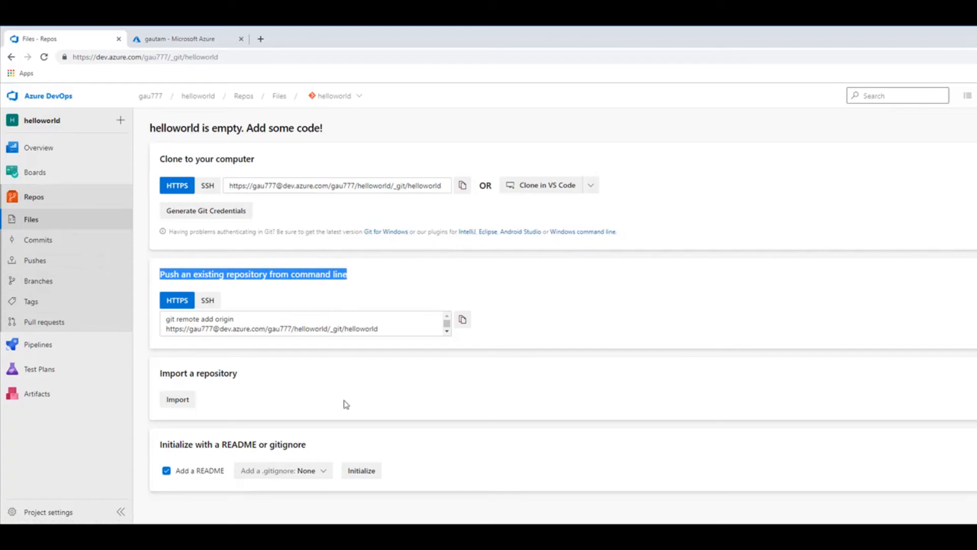
Switch to Command Prompt and stage all files in the helloworld folder with git add.
mouse_move(403, 519)
left_click(392, 497)
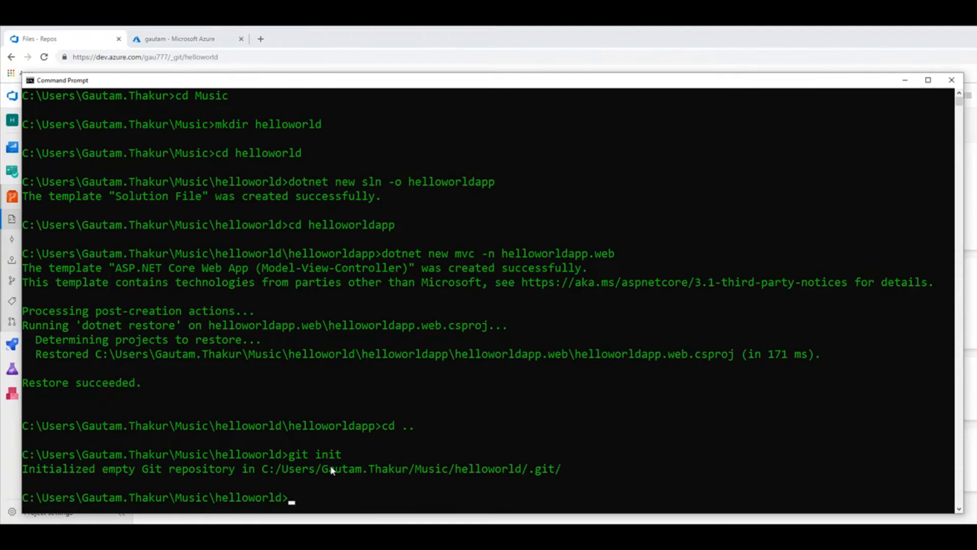
type("git add .")
key("Return")
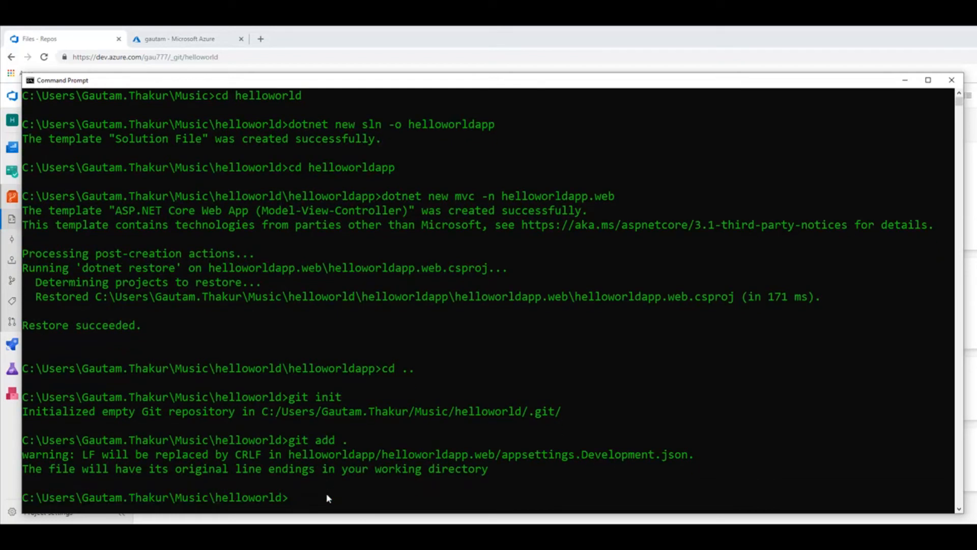
Try to commit the staged files with the message "first".
type("got commit -m !")
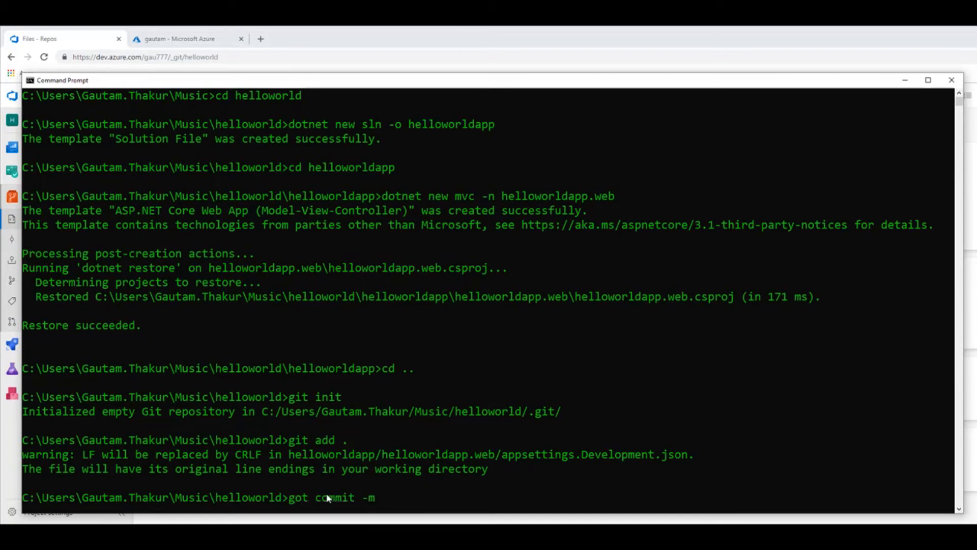
key("BackSpace")
type("\"first\"")
key("Return")
key("Return")
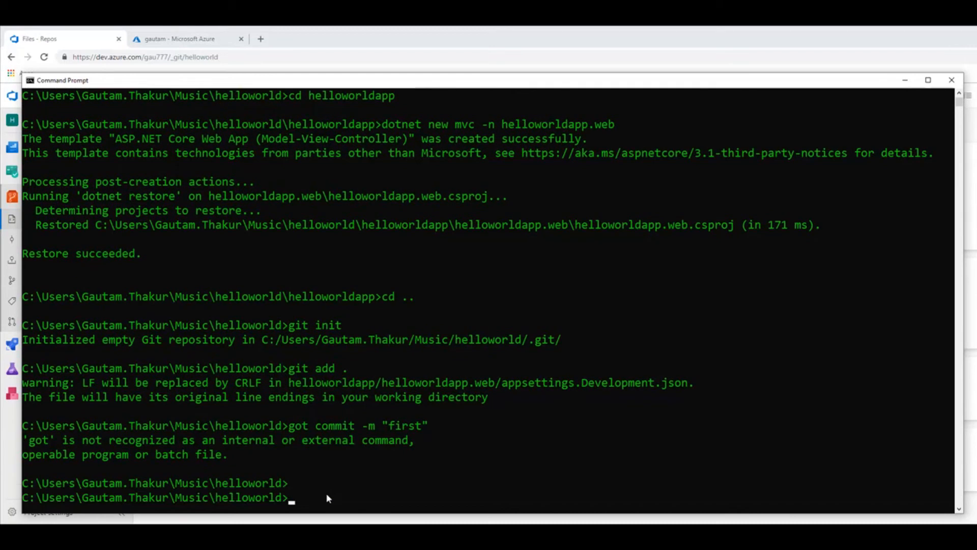
Correct the mistyped command to git commit -m "first" and run it to commit the staged files.
key("Up")
key("Left")
key("Left")
key("Left")
key("Left")
key("Left")
key("Left")
key("Left")
key("Left")
key("Left")
key("Left")
key("Left")
key("Left")
key("Left")
key("Left")
key("Left")
key("Left")
key("Left")
key("Left")
key("Left")
key("Left")
key("Right")
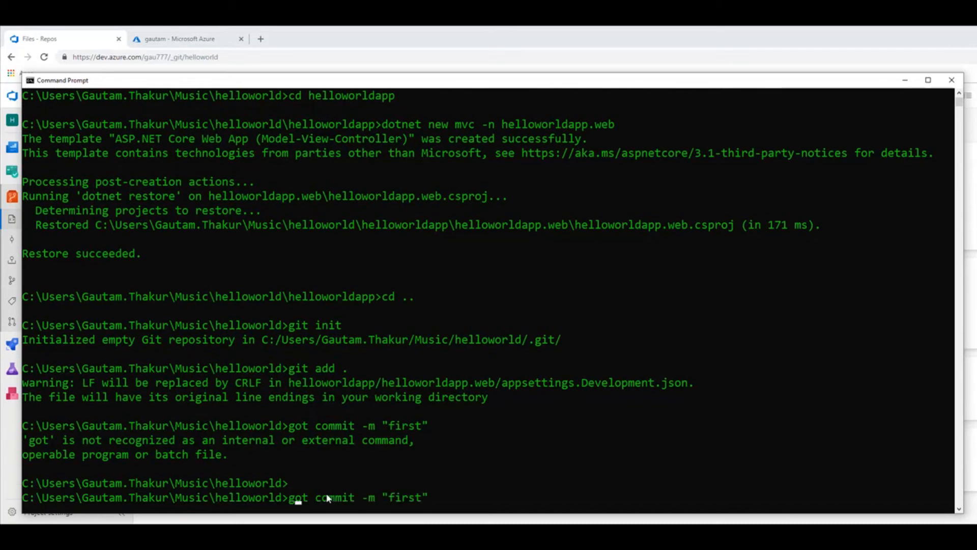
key("Delete")
type("i")
key("Return")
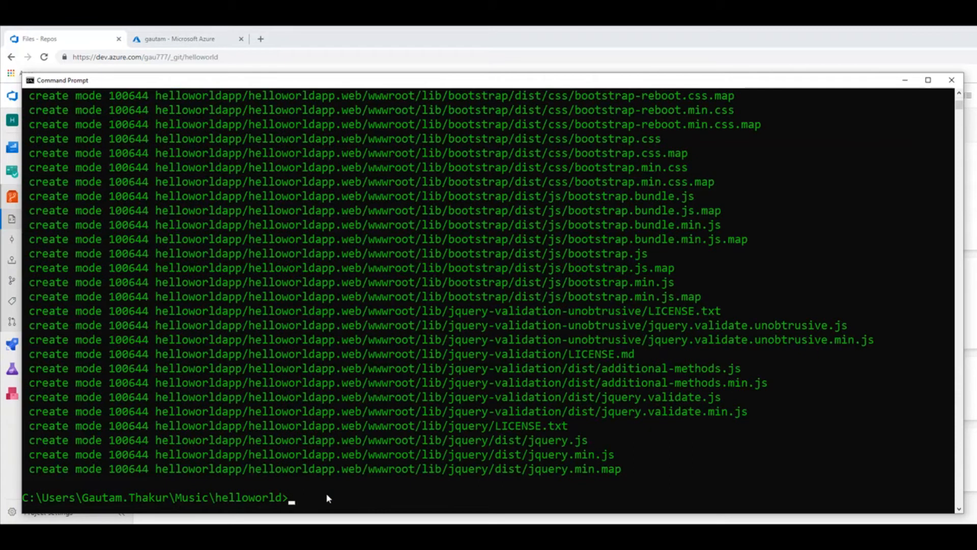
Copy the HTTPS push commands from Azure Repos and run them in Command Prompt to add the origin remote and push all branches.
key("alt+Tab")
left_click_drag(163, 317, 214, 329)
left_click(250, 334)
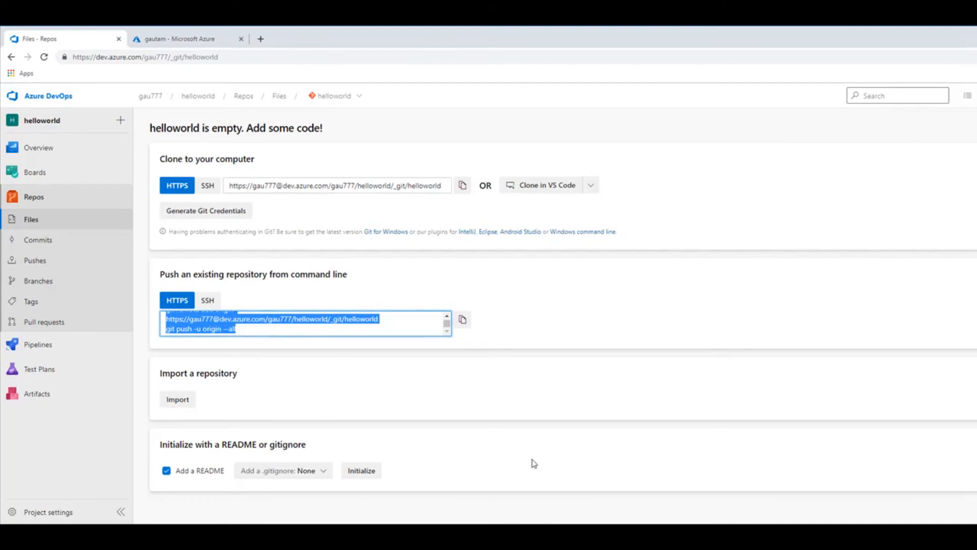
key("alt+Tab")
key("ctrl+v")
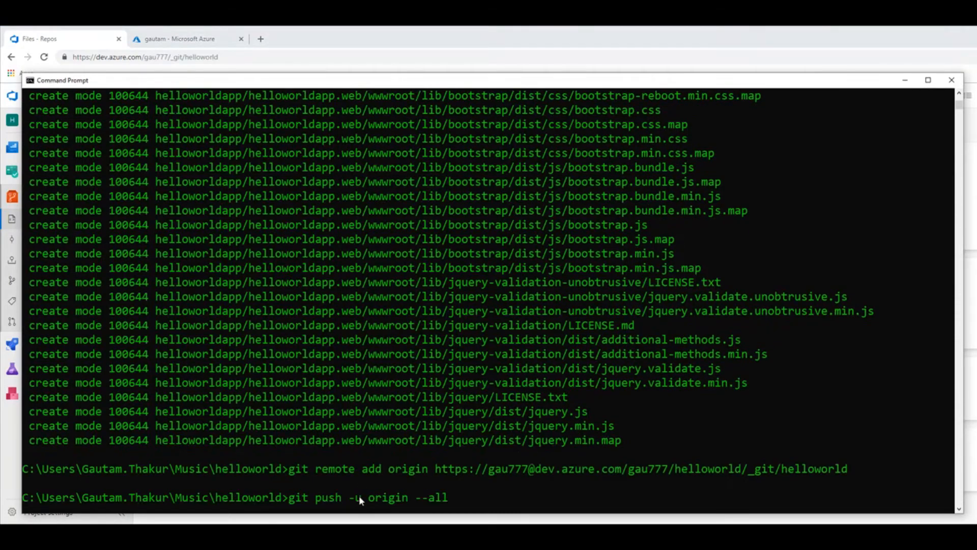
key("Return")
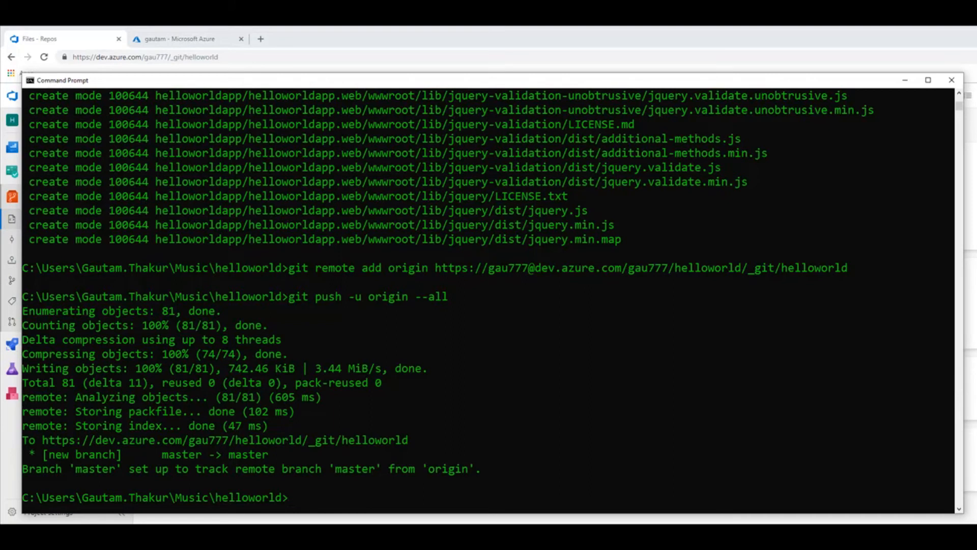
Switch to Azure DevOps, reload the repository files, and expand the helloworldapp folder to examine the pushed content.
left_click(690, 532)
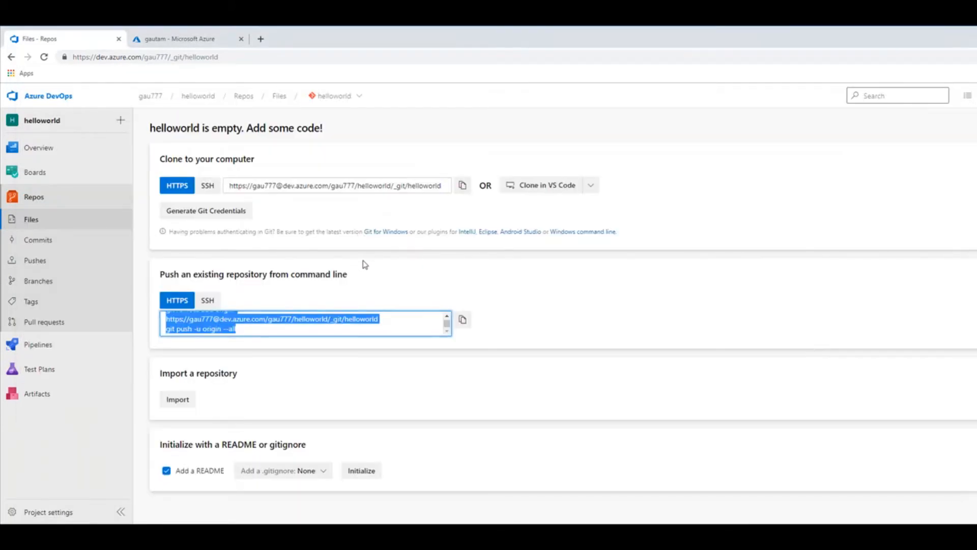
left_click(37, 204)
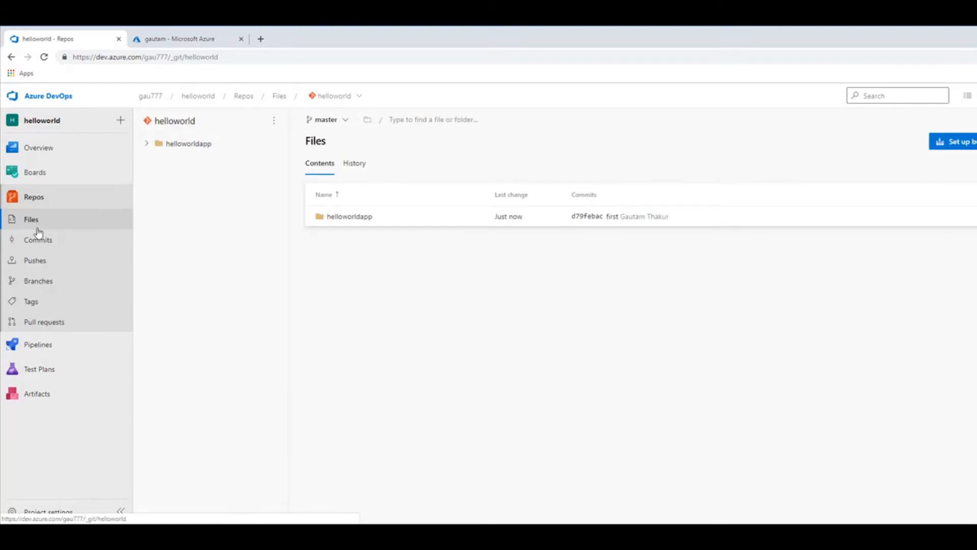
left_click(148, 146)
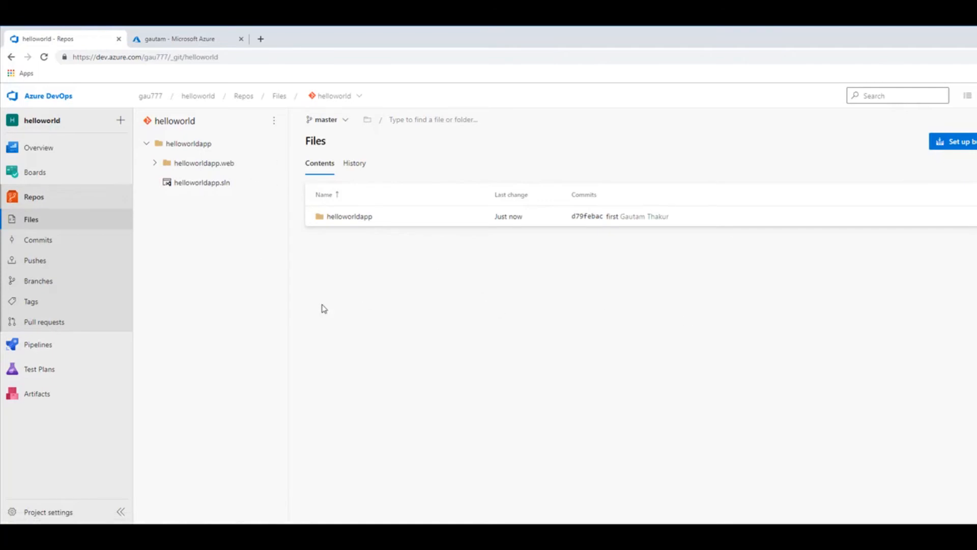
Start a new build pipeline in the classic editor, using the Azure Repos Git repository helloworld and its master branch as source.
left_click(39, 344)
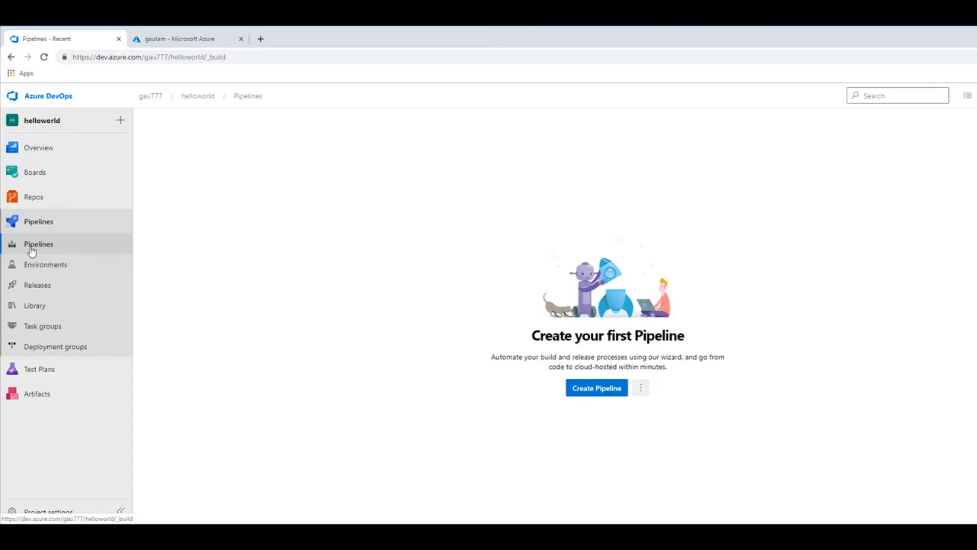
left_click(593, 392)
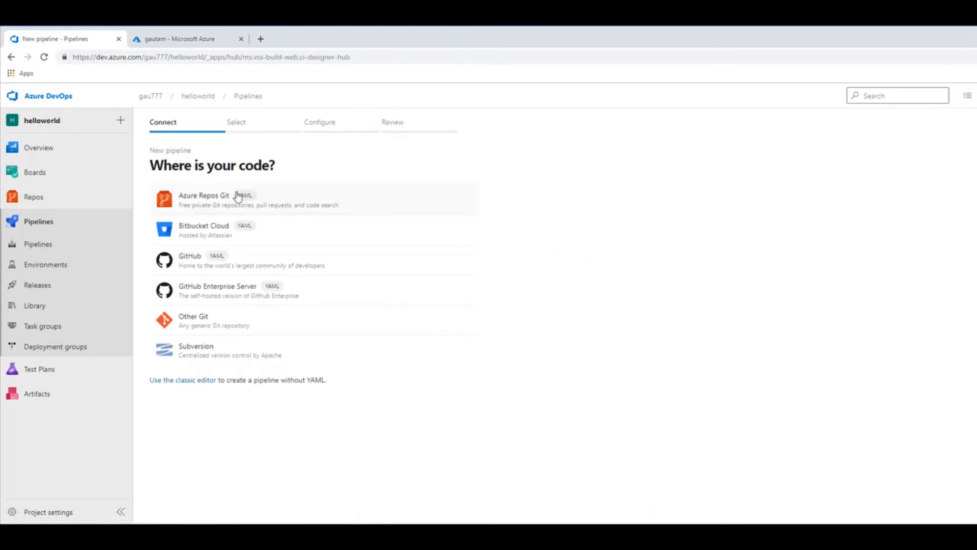
left_click(188, 381)
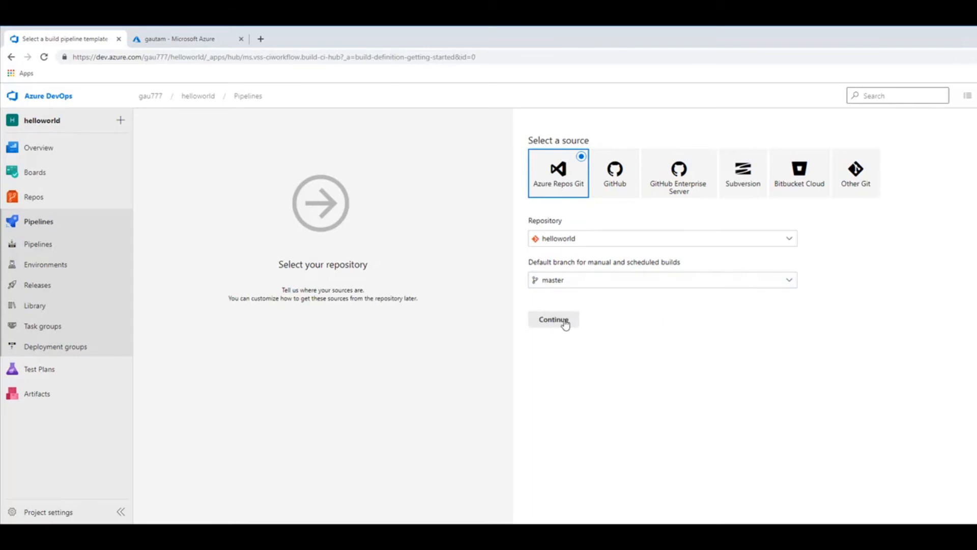
left_click(550, 325)
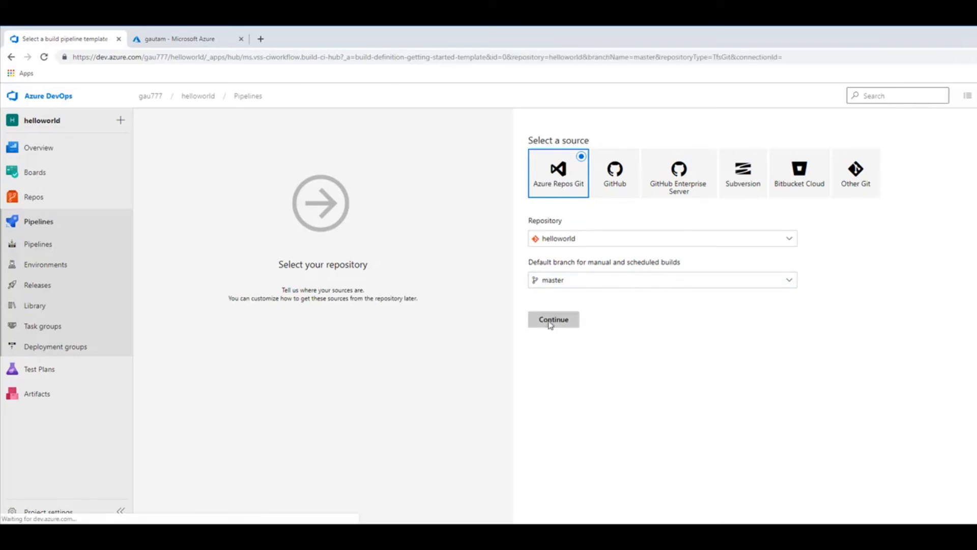
Find the ASP.NET Core template in the build template list and apply it to the new pipeline.
scroll(795, 322, "down", 3)
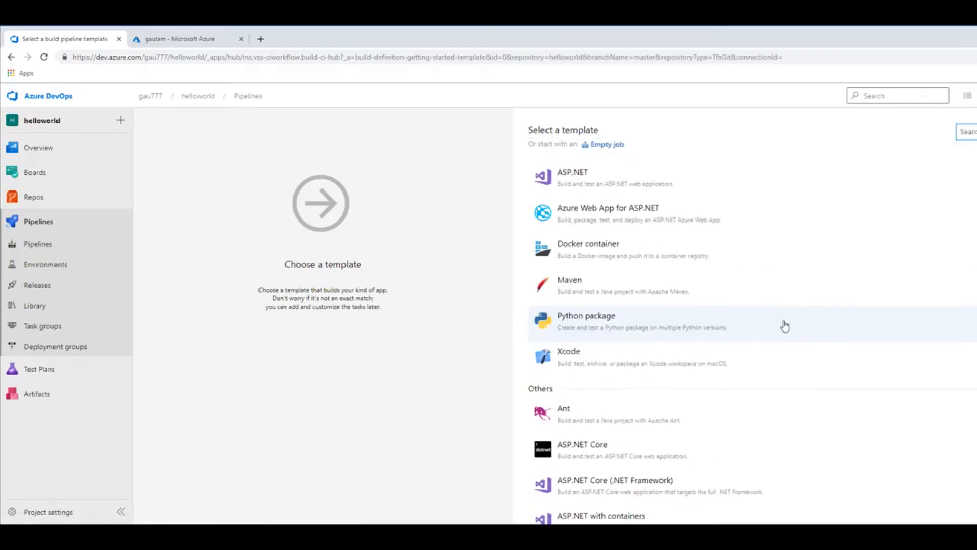
scroll(784, 326, "down", 2)
scroll(765, 332, "down", 2)
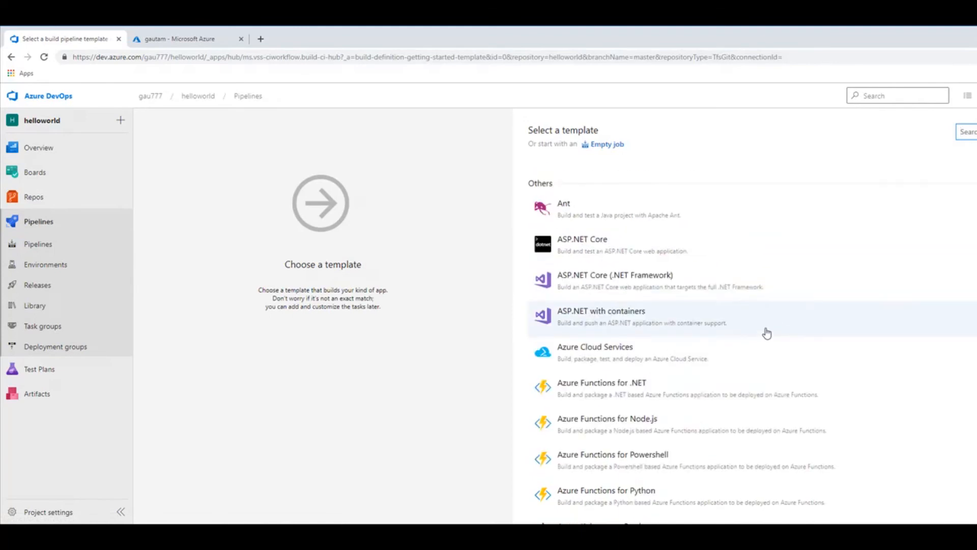
left_click(569, 250)
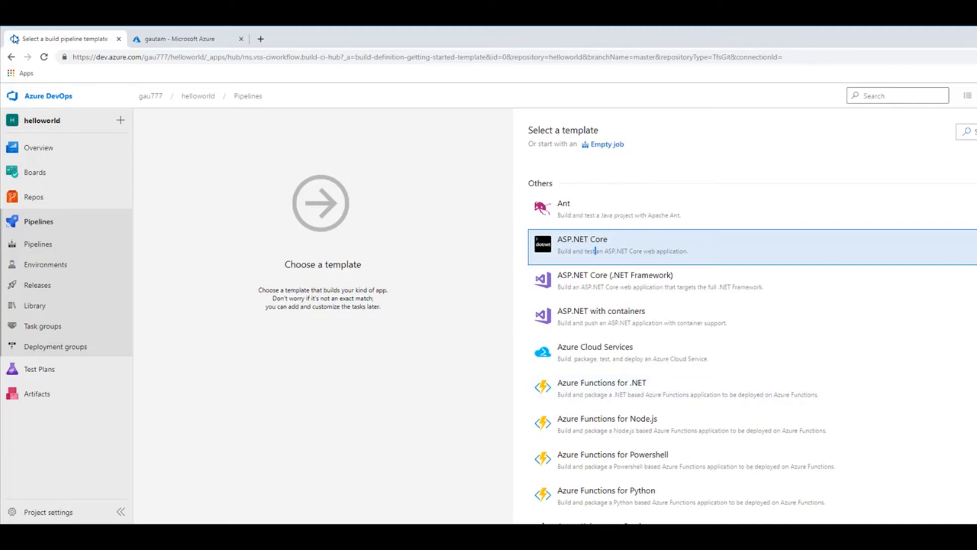
left_click_drag(1, 27, 25, 43)
left_click_drag(311, 54, 291, 43)
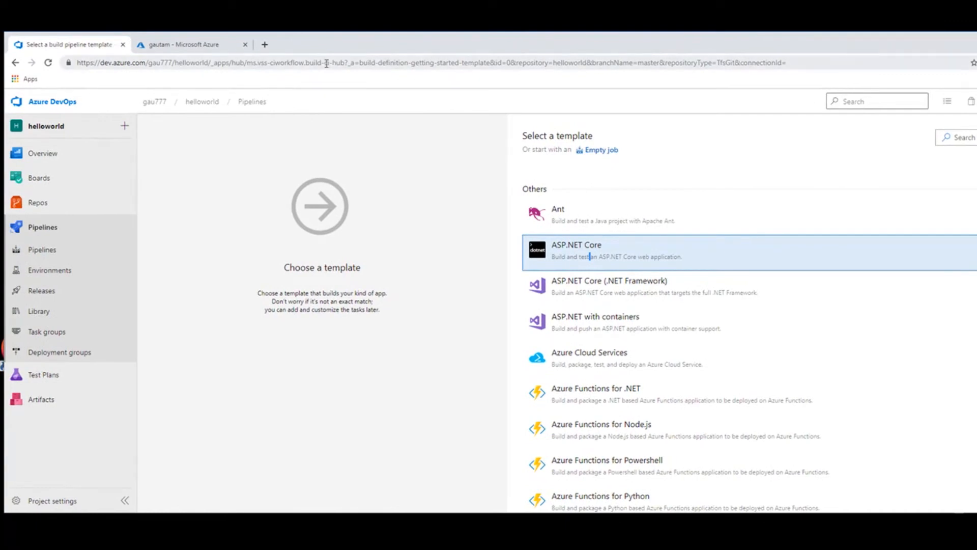
left_click_drag(930, 47, 847, 40)
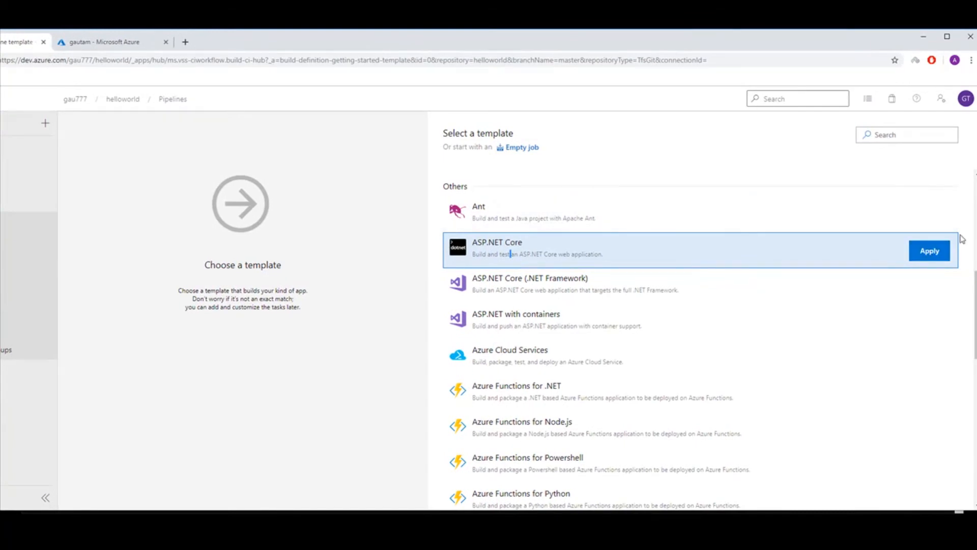
left_click(928, 255)
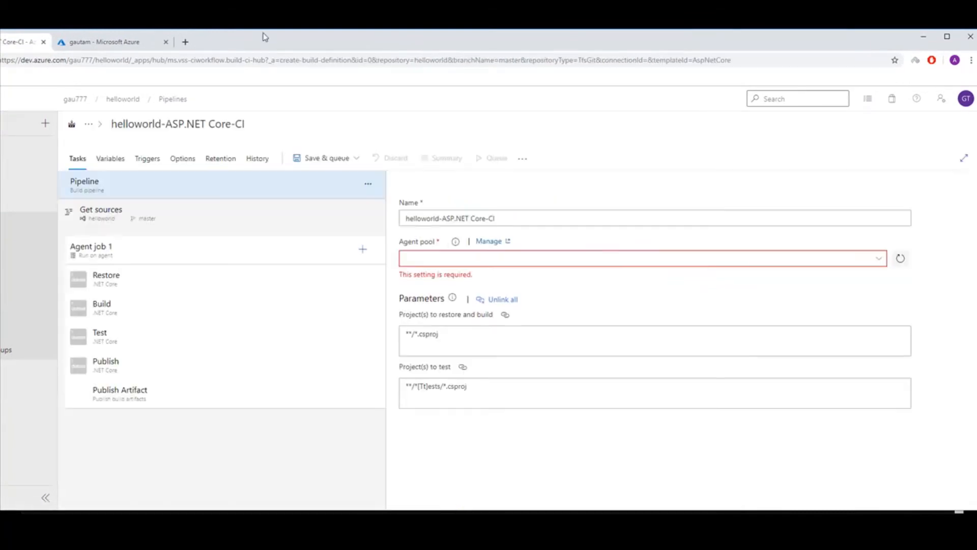
Review the settings of the build pipeline's Restore, Build, Test and Publish tasks.
left_click_drag(266, 35, 345, 36)
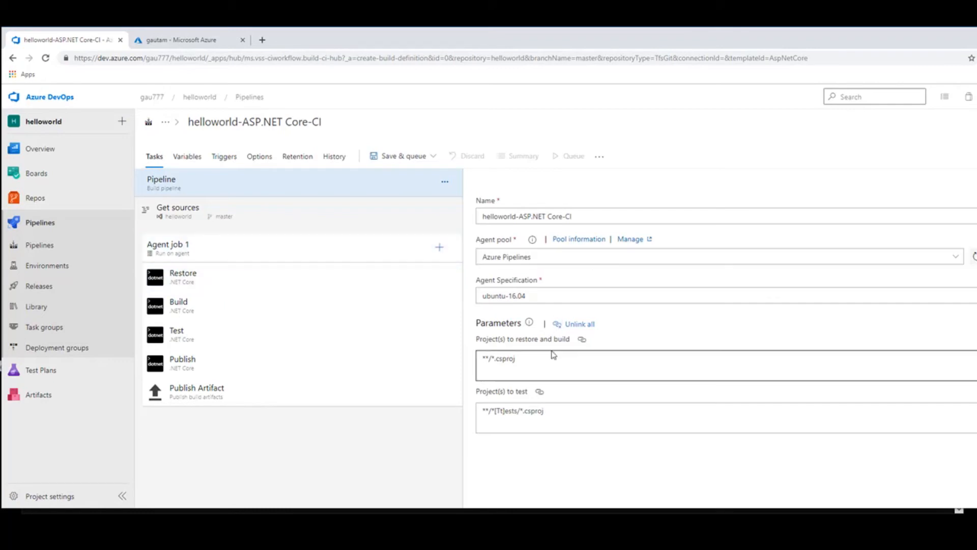
left_click(228, 283)
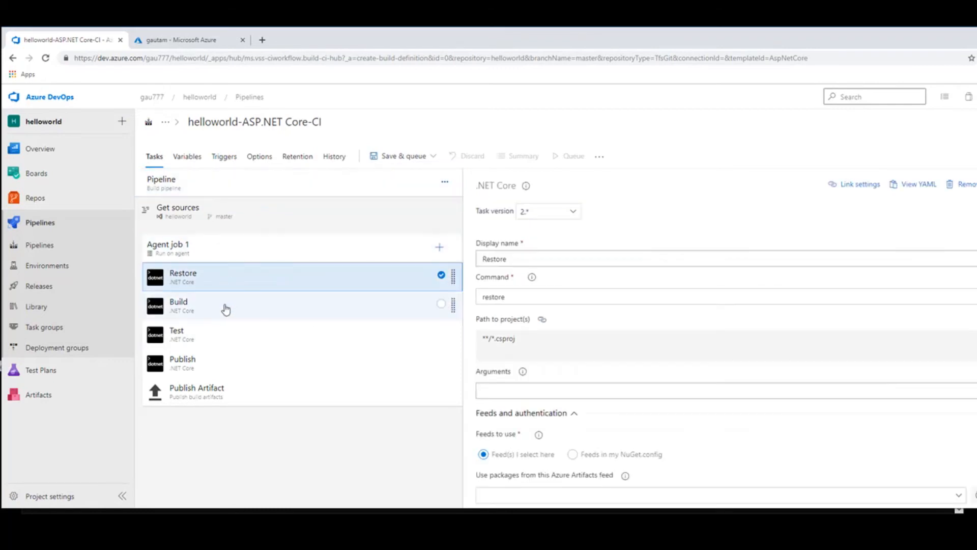
left_click(225, 308)
left_click(223, 336)
left_click(221, 362)
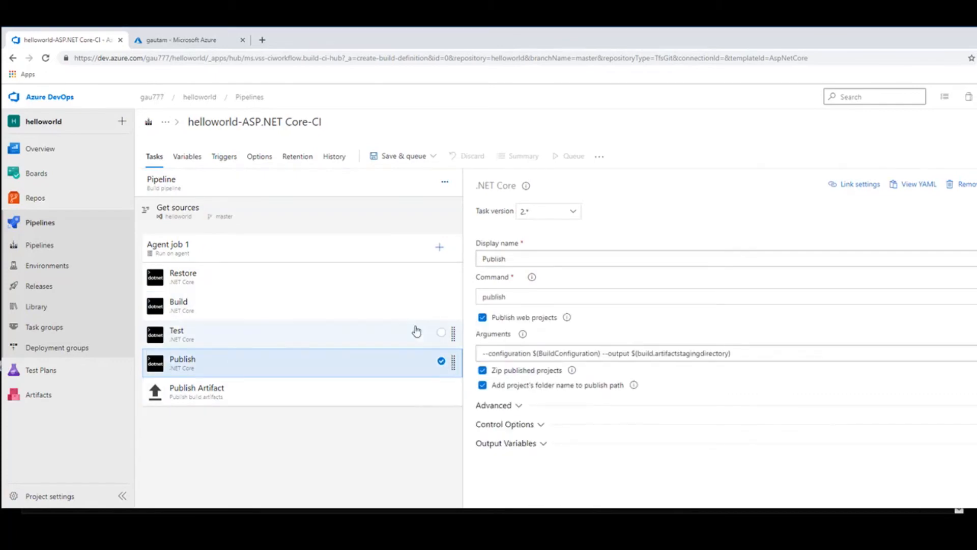
Save the helloworld-ASP.NET Core-CI pipeline and run it on master with the Azure Pipelines pool and the ubuntu-16.04 agent.
left_click(414, 158)
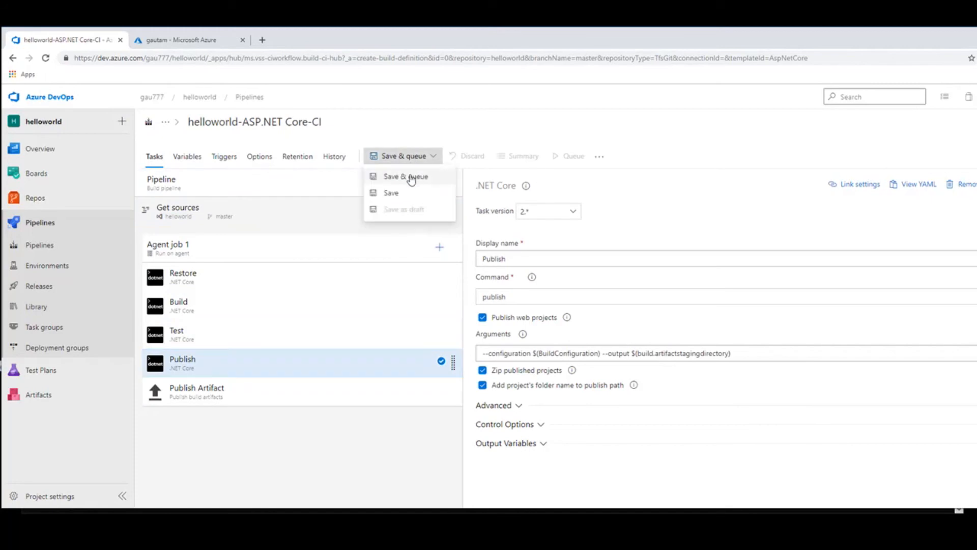
left_click(409, 177)
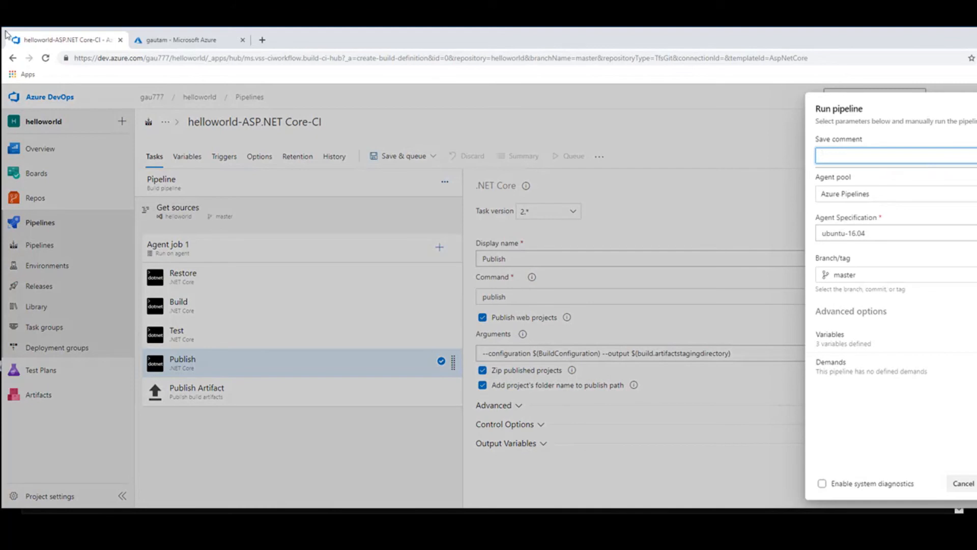
left_click_drag(4, 31, 43, 54)
left_click_drag(370, 82, 332, 38)
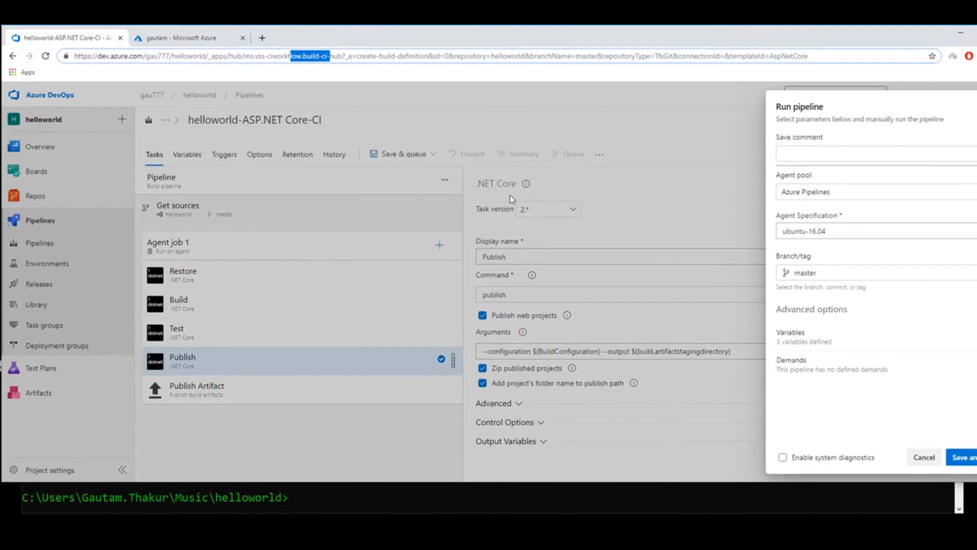
left_click(962, 451)
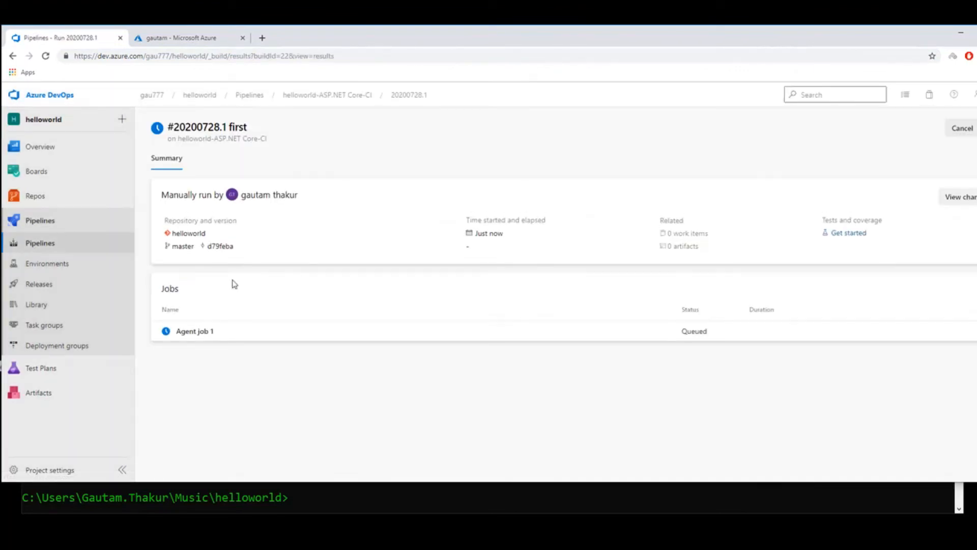
Check the log of Agent job 1 and examine the contents of the published drop artifact in a separate tab.
left_click(192, 334)
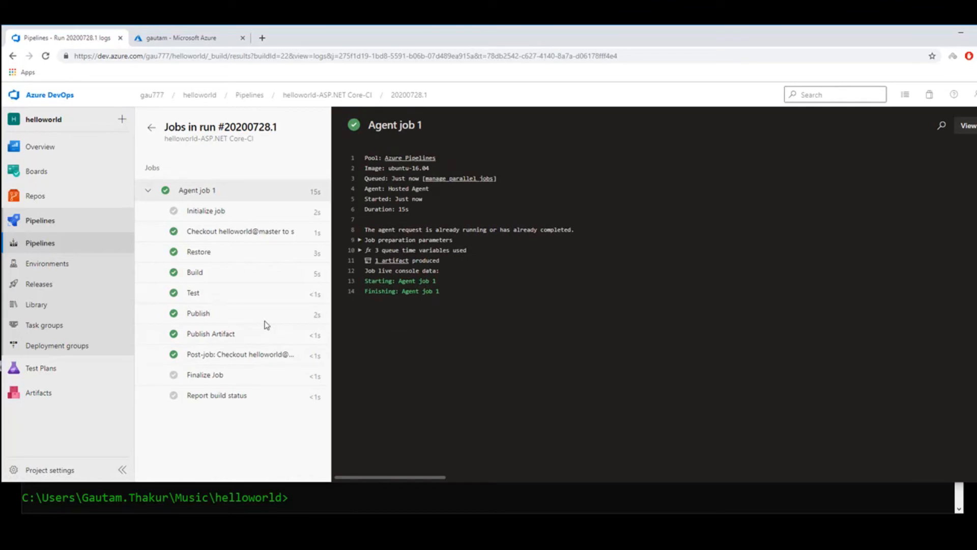
right_click(390, 264)
left_click(392, 269)
left_click(170, 40)
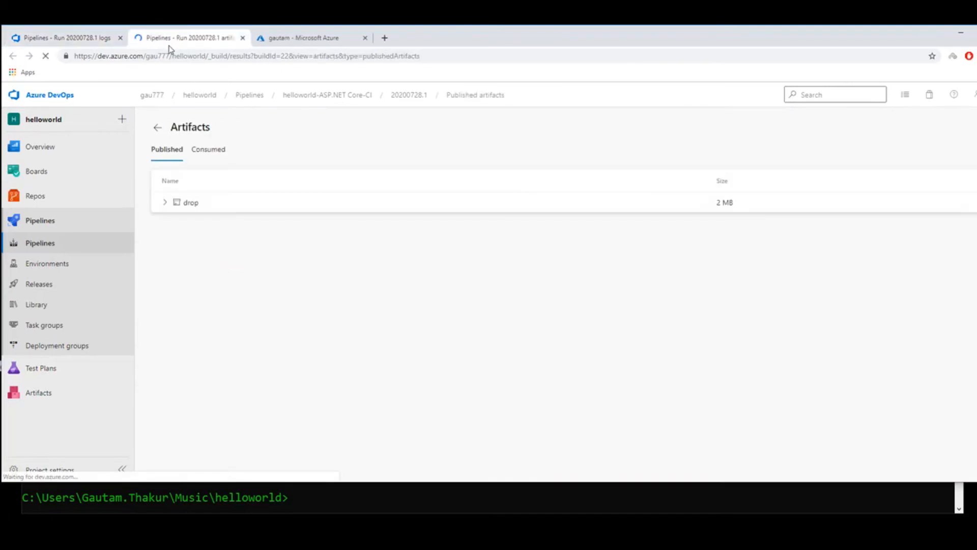
left_click(165, 202)
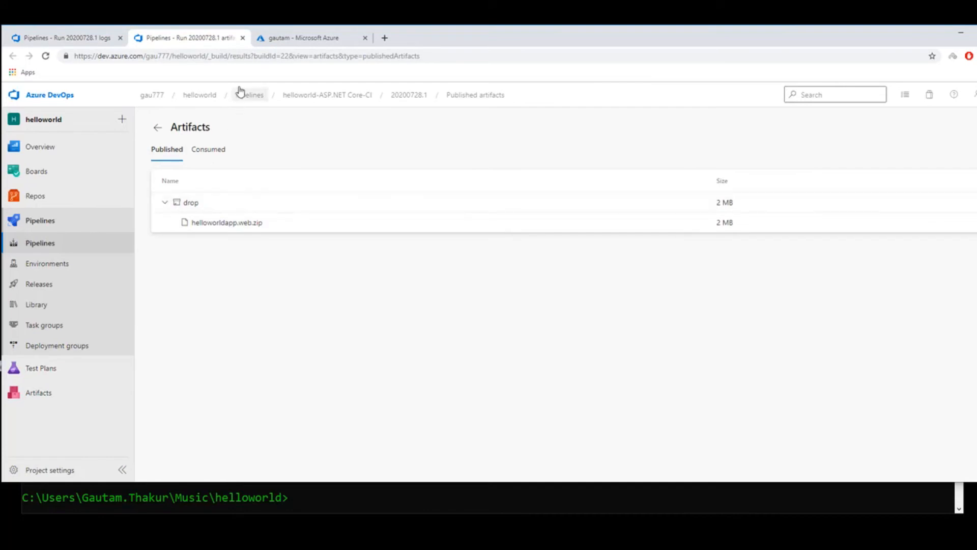
left_click(242, 38)
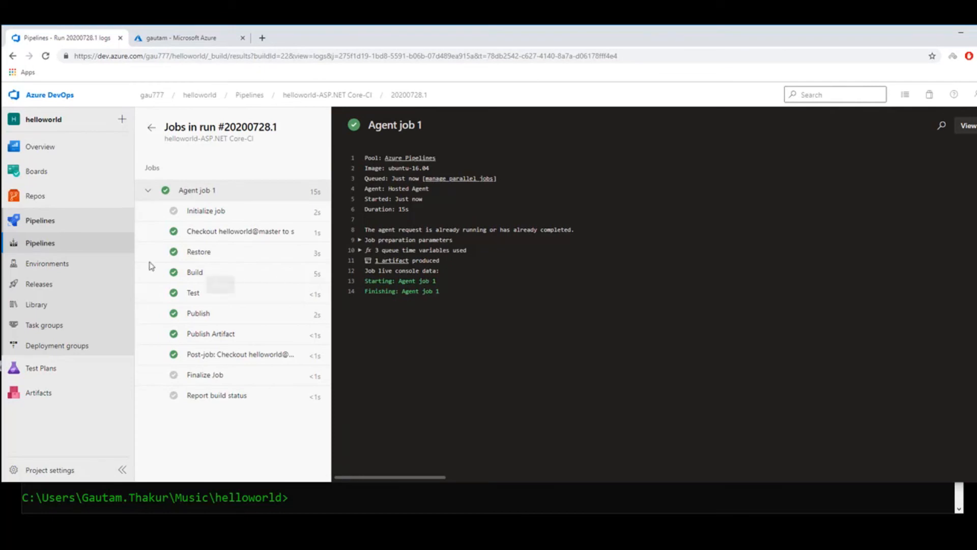
Create a new release pipeline whose Stage 1 starts from an empty job.
left_click(49, 286)
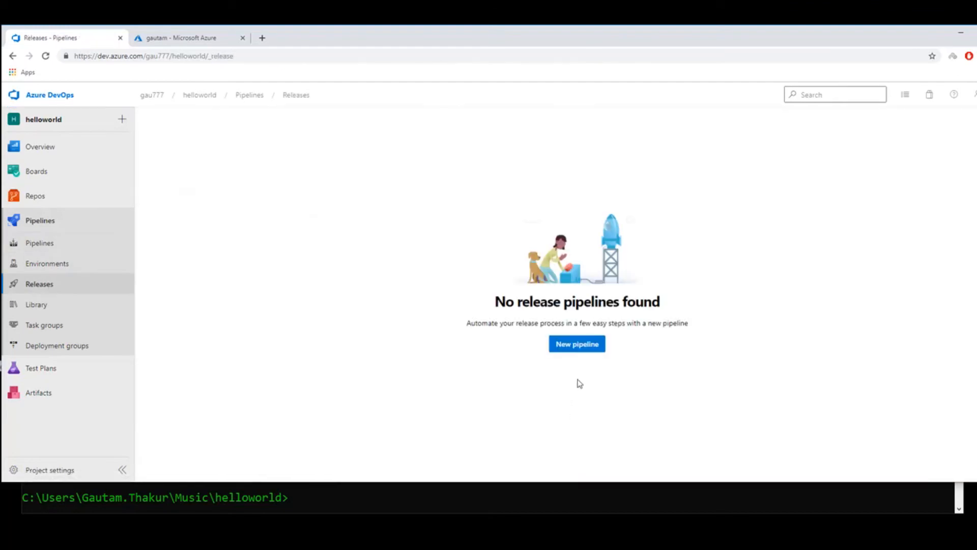
left_click(565, 349)
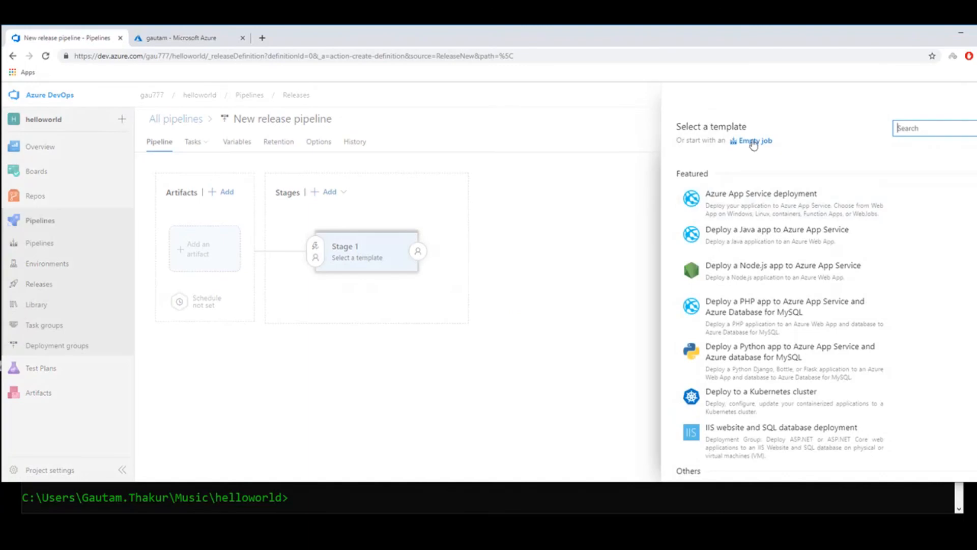
left_click(755, 140)
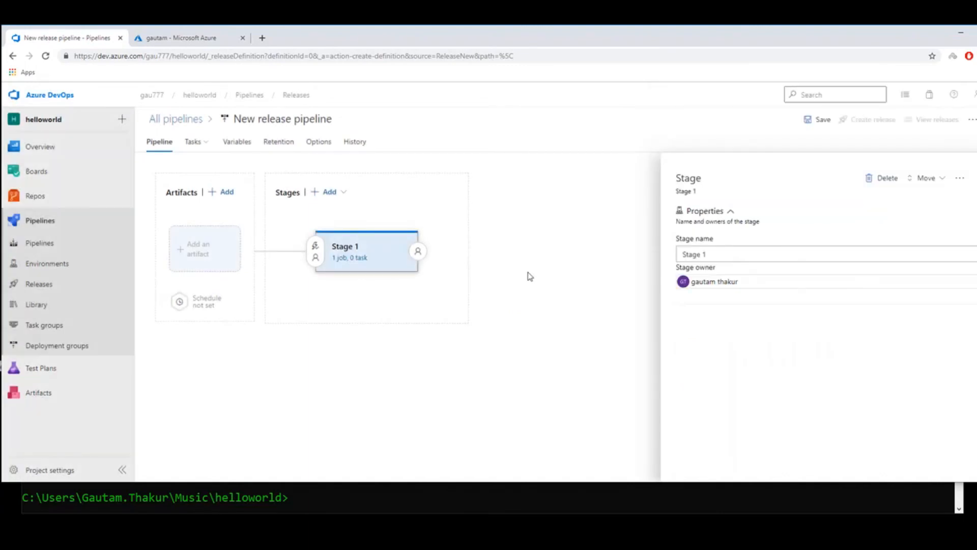
Add the latest output of the helloworld-ASP.NET Core-CI build pipeline as the release pipeline's artifact.
left_click(211, 261)
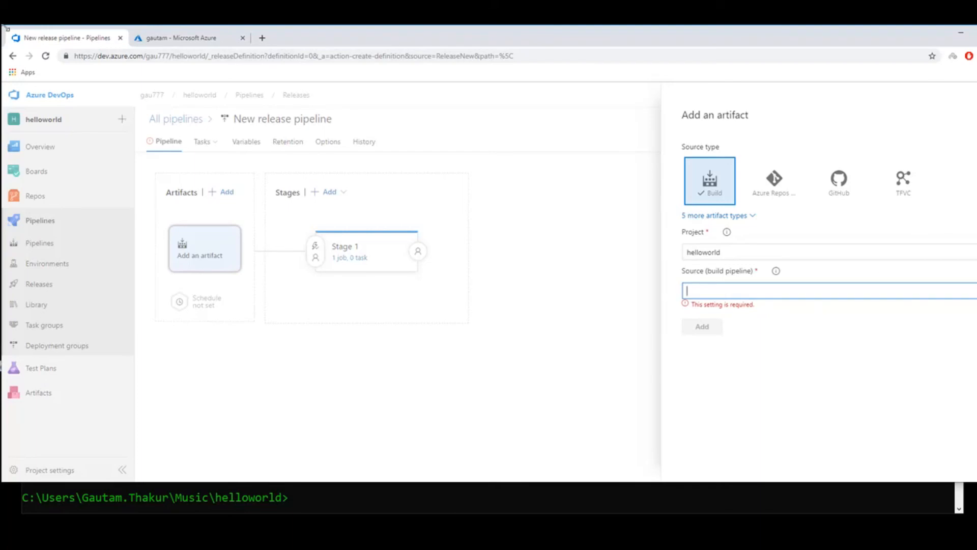
left_click_drag(7, 29, 46, 56)
left_click_drag(322, 59, 282, 34)
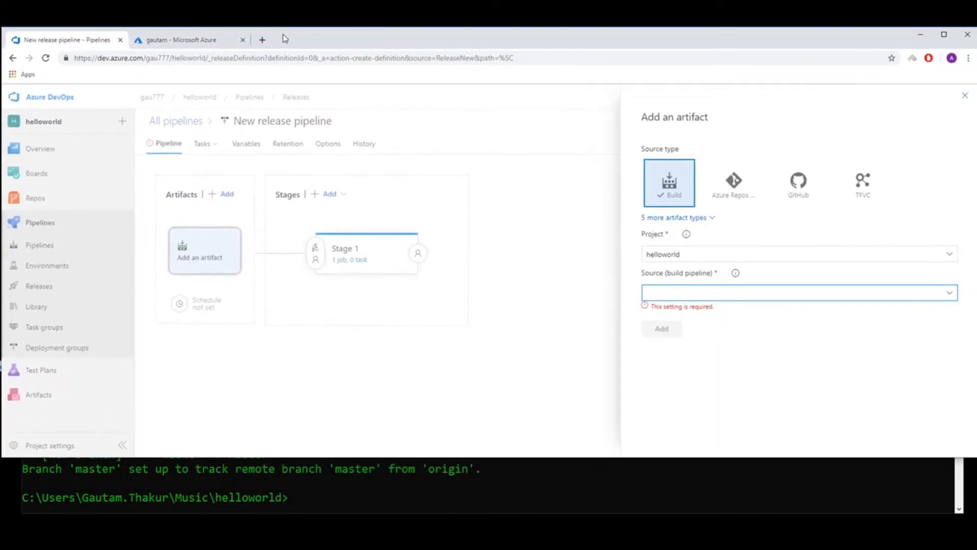
left_click(952, 297)
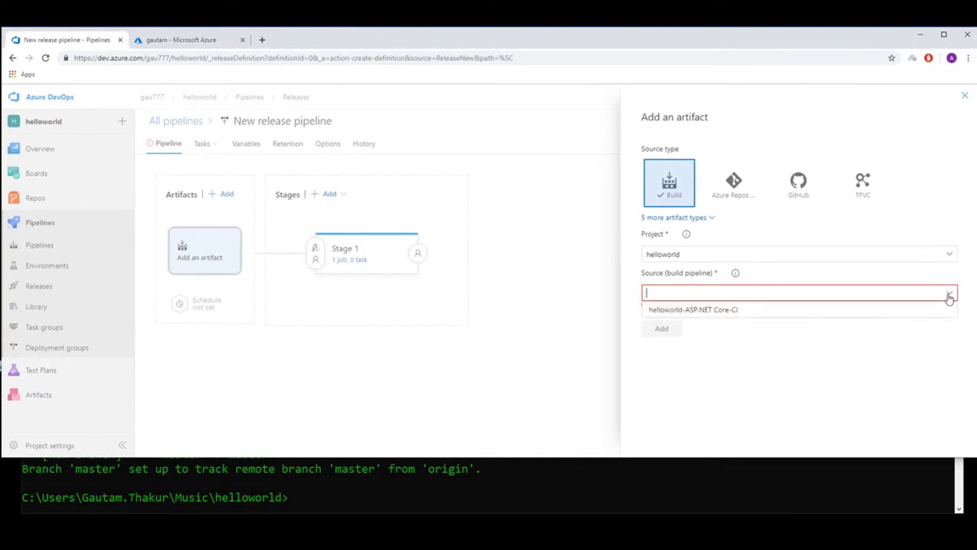
left_click(723, 319)
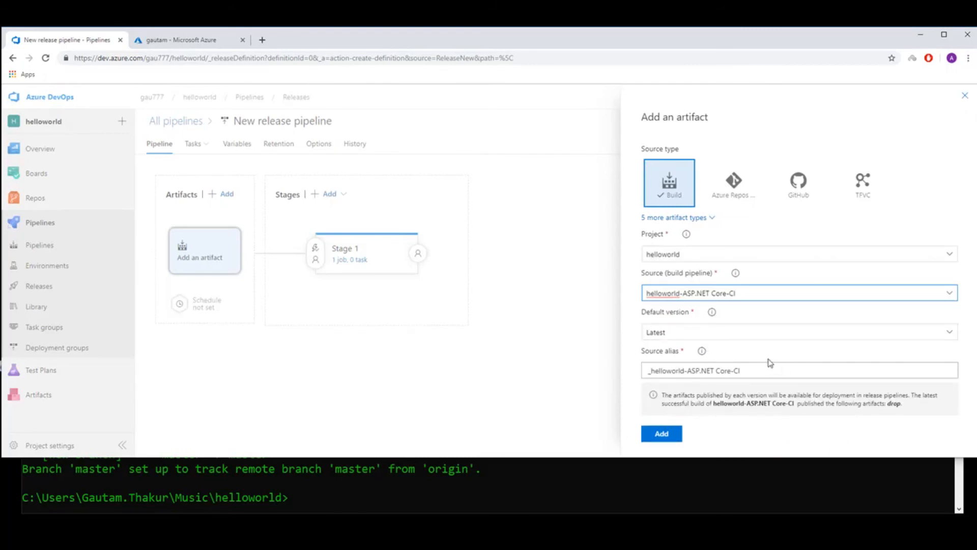
left_click(677, 436)
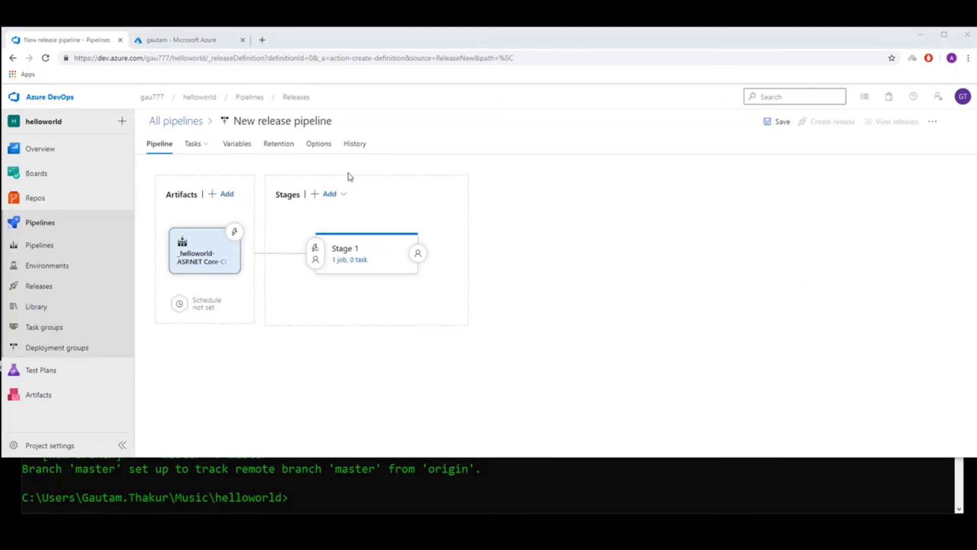
Add an Azure App Service deploy task to the agent job of Stage 1.
mouse_move(358, 288)
left_click(352, 260)
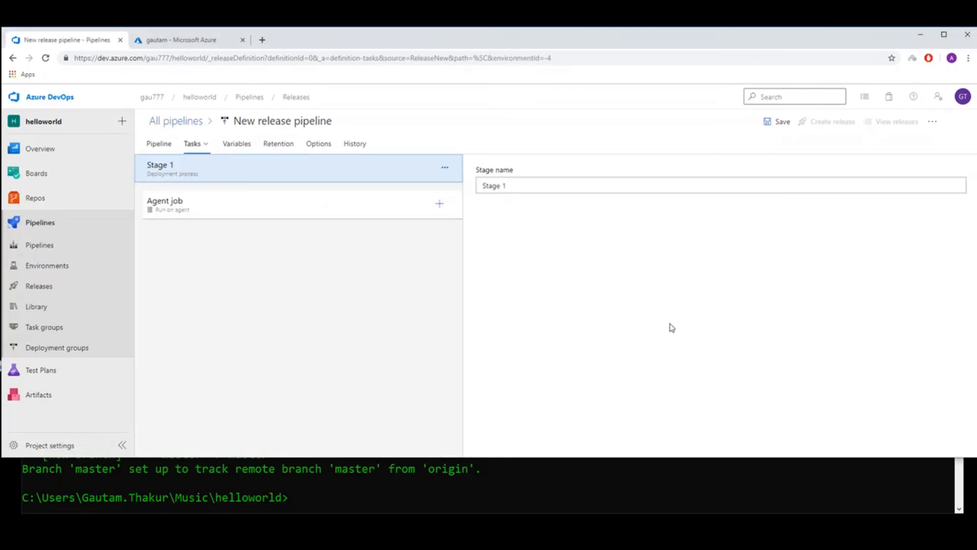
left_click(439, 204)
scroll(702, 319, "down", 3)
scroll(605, 361, "up", 1)
scroll(605, 361, "down", 1)
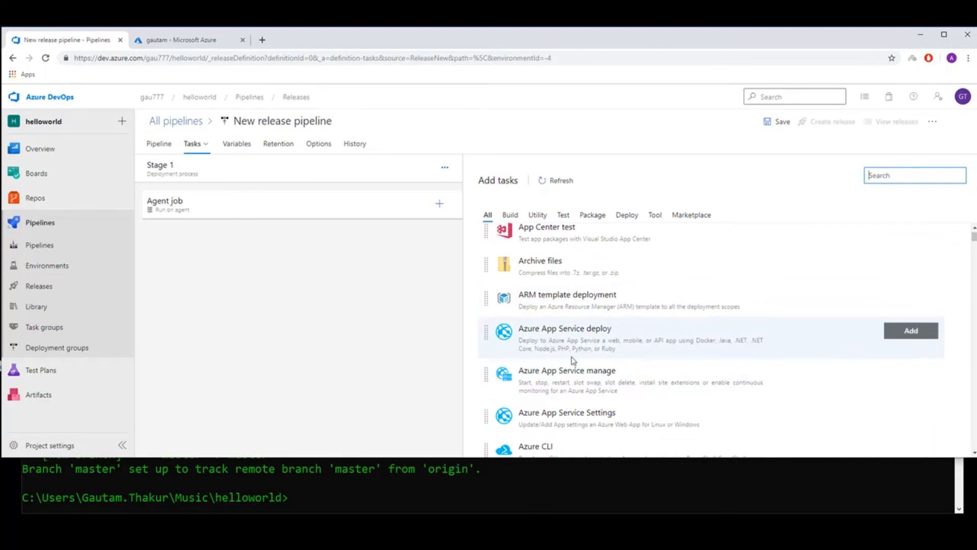
left_click(905, 334)
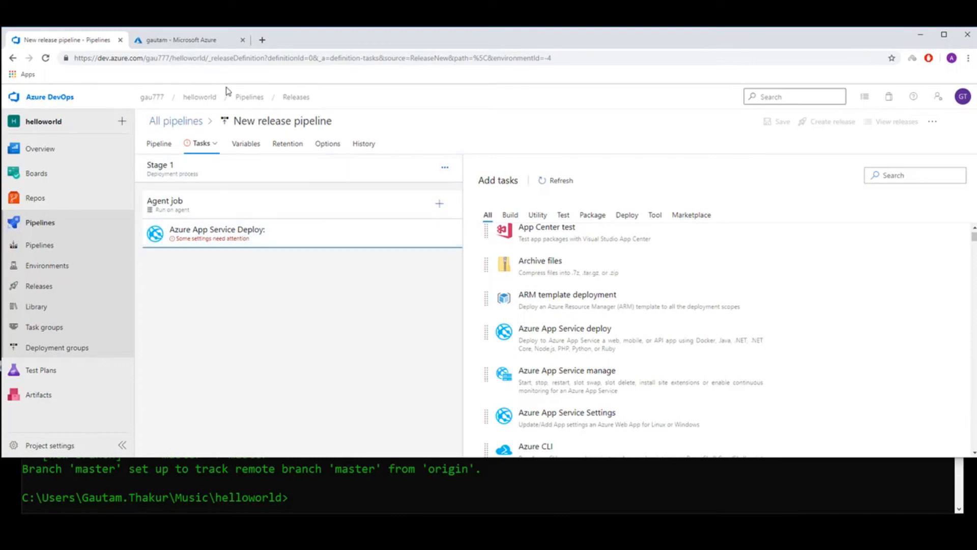
Switch to the Azure portal, find Web App in the Marketplace by searching for "web", and start creating one.
left_click(198, 41)
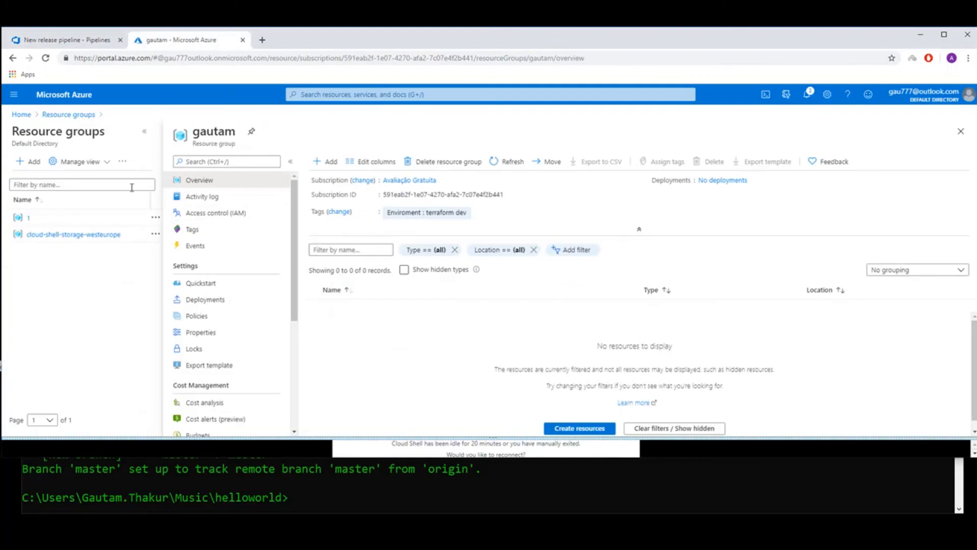
left_click(14, 94)
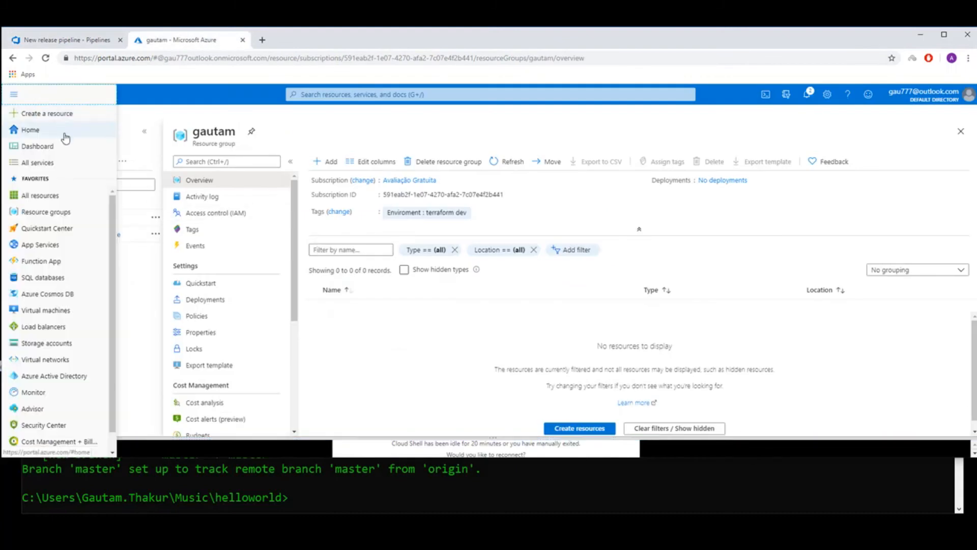
left_click(50, 101)
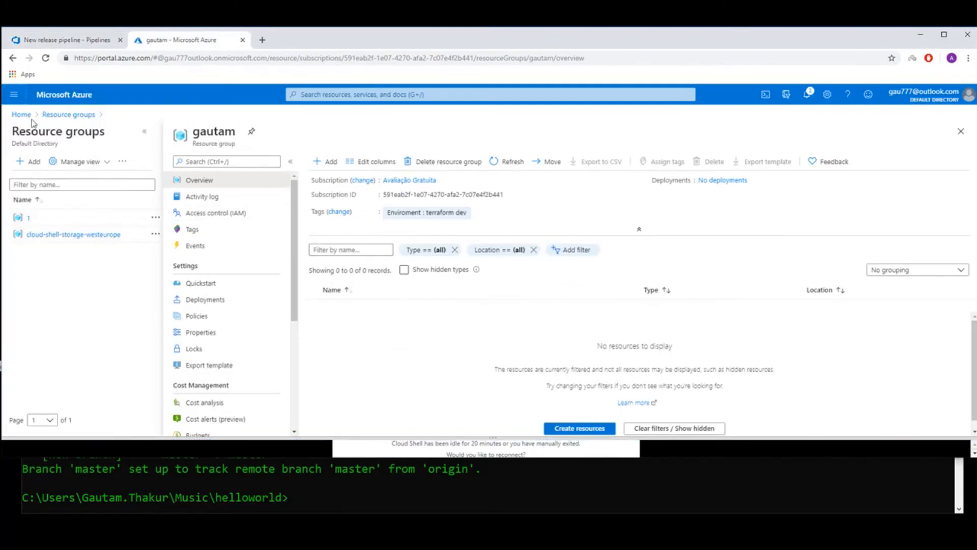
left_click(14, 94)
left_click(22, 114)
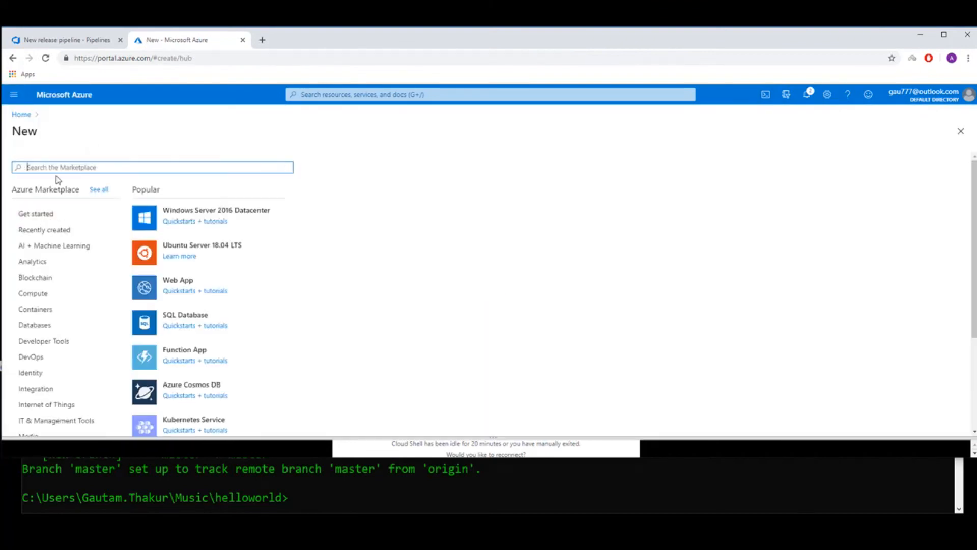
type("web")
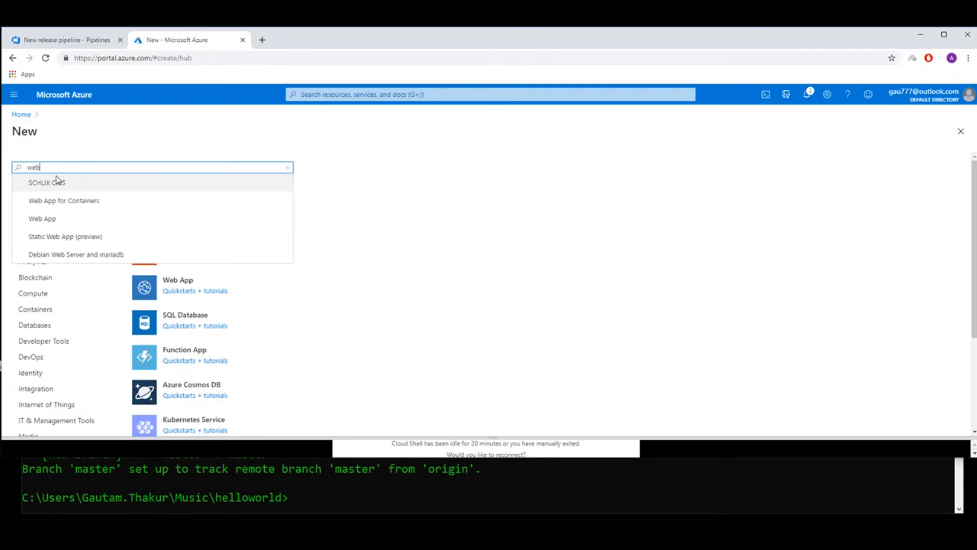
left_click(48, 219)
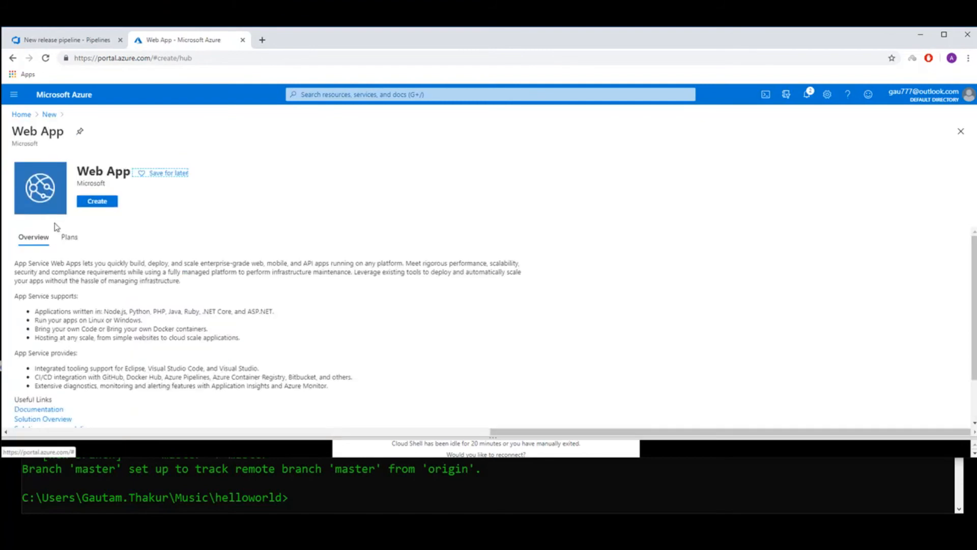
left_click(95, 203)
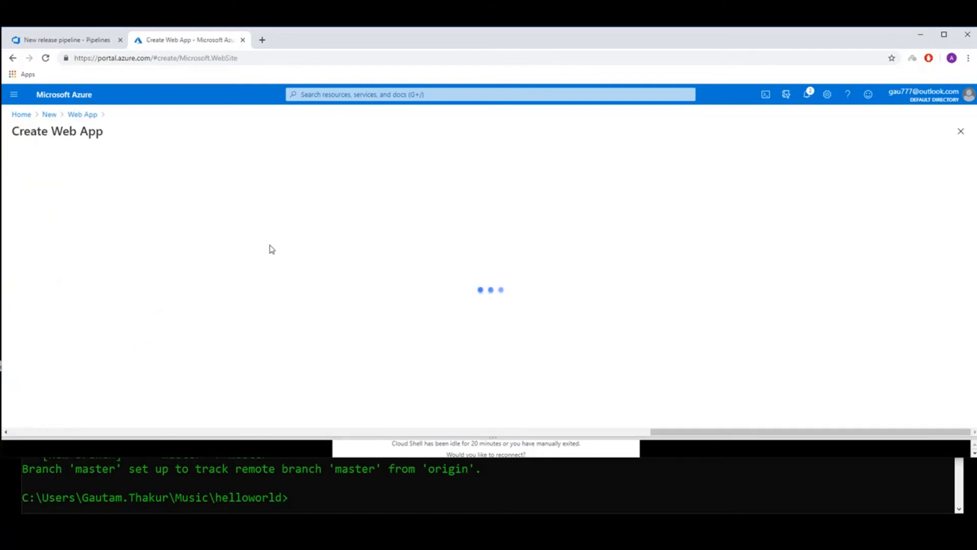
Assign the new web app to resource group 1 and name it with the owner's first name followed by 678.
left_click(196, 289)
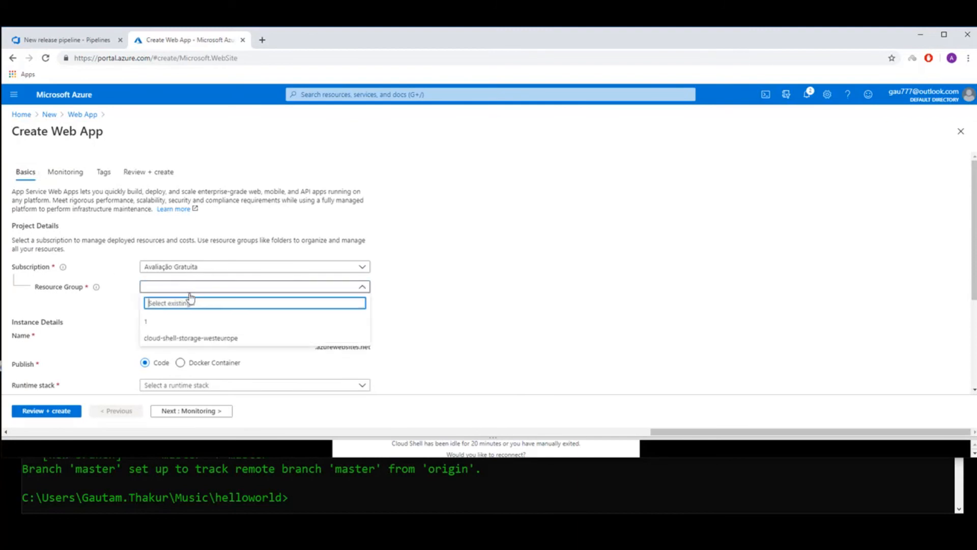
left_click(147, 322)
left_click(211, 338)
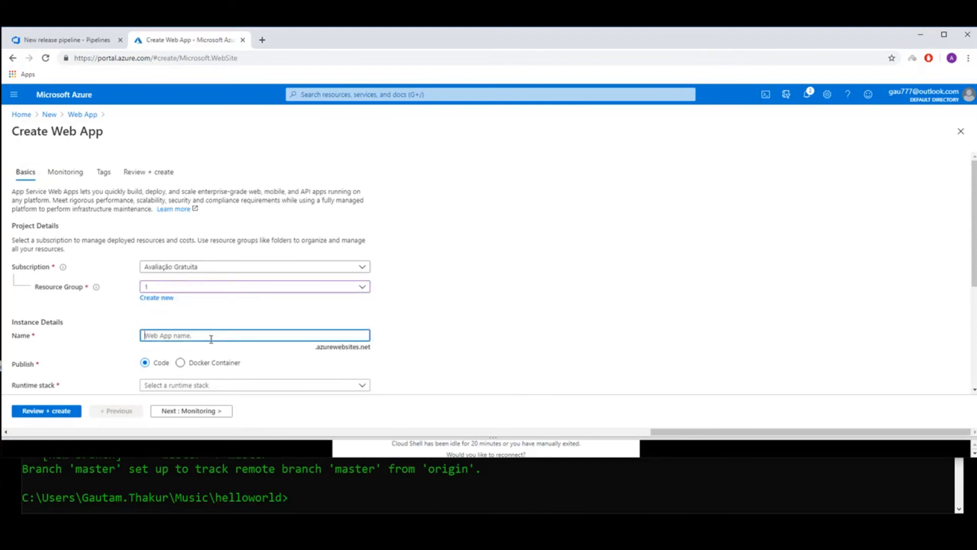
type("gautam678")
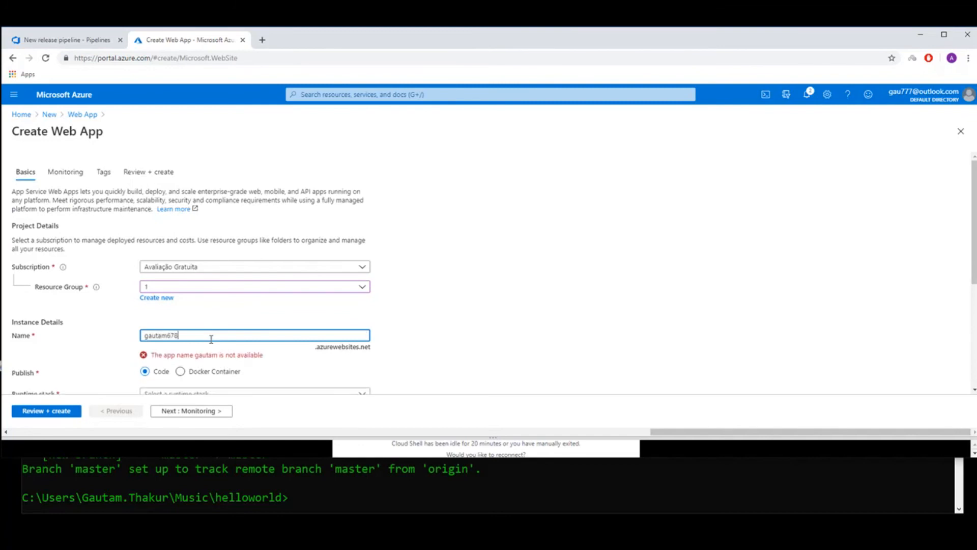
Choose .NET Core 3.1 (LTS) as the web app's runtime stack.
scroll(196, 301, "down", 1)
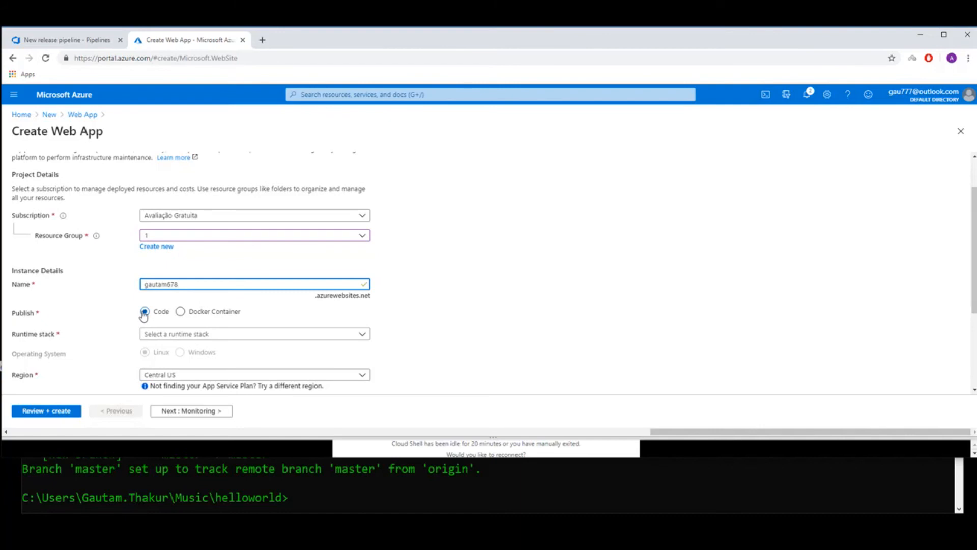
scroll(279, 341, "down", 2)
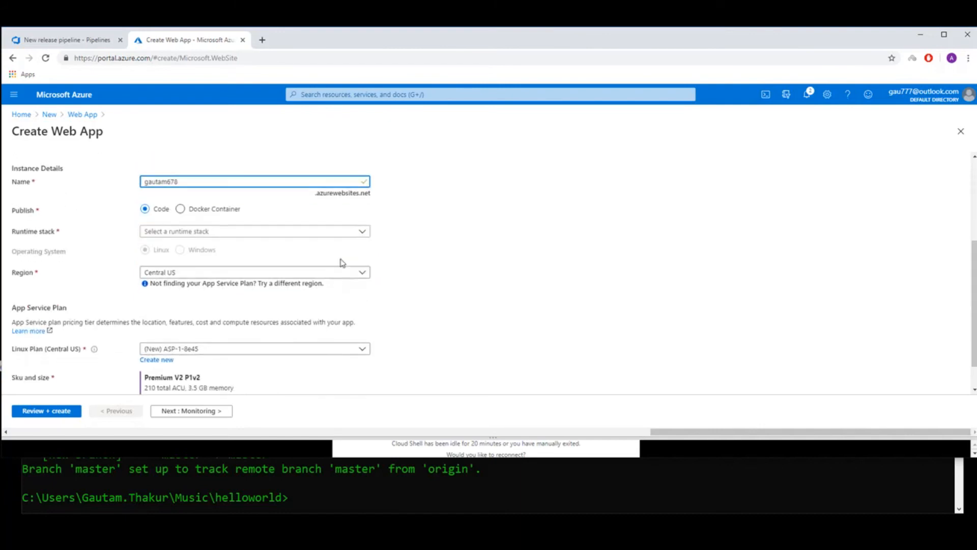
left_click(365, 236)
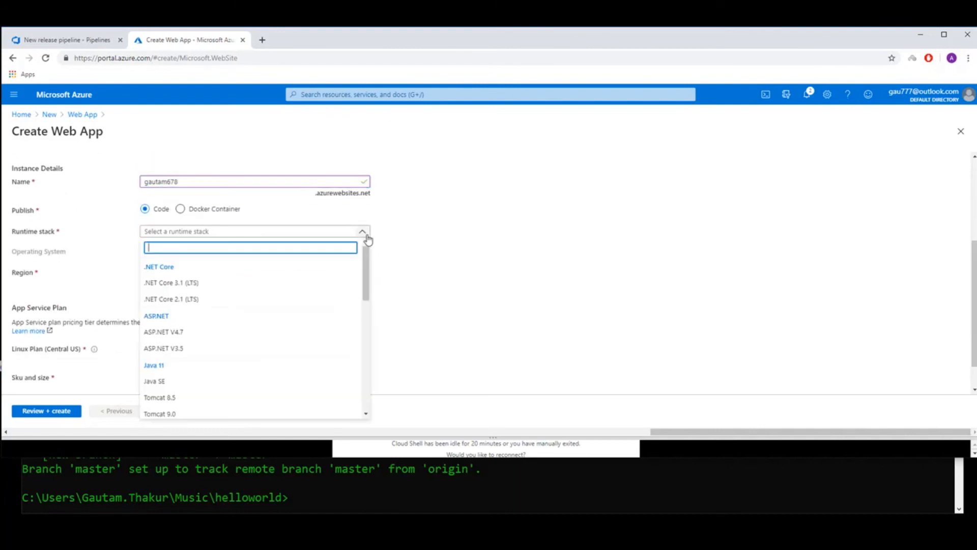
left_click(167, 283)
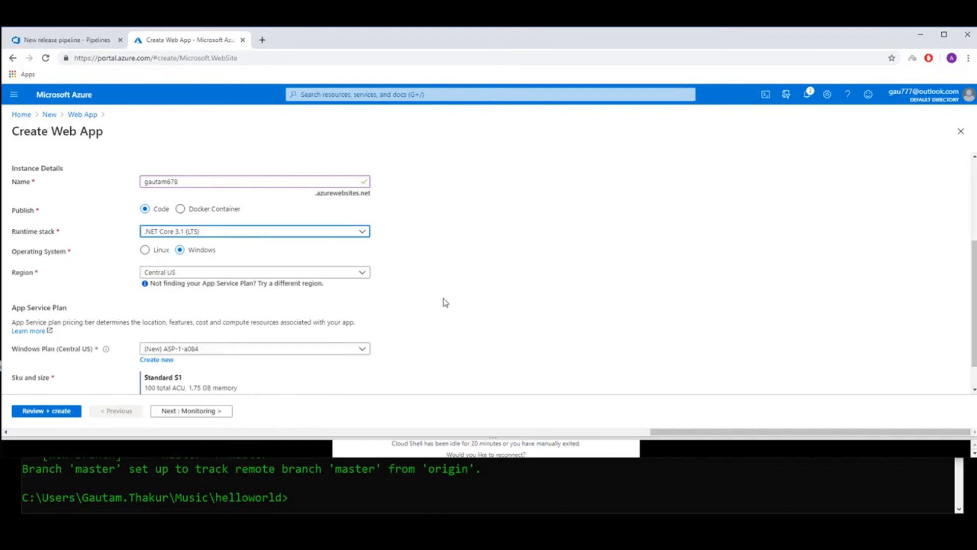
Review and create the web app with the remaining default settings, and check on its deployment.
scroll(534, 285, "down", 1)
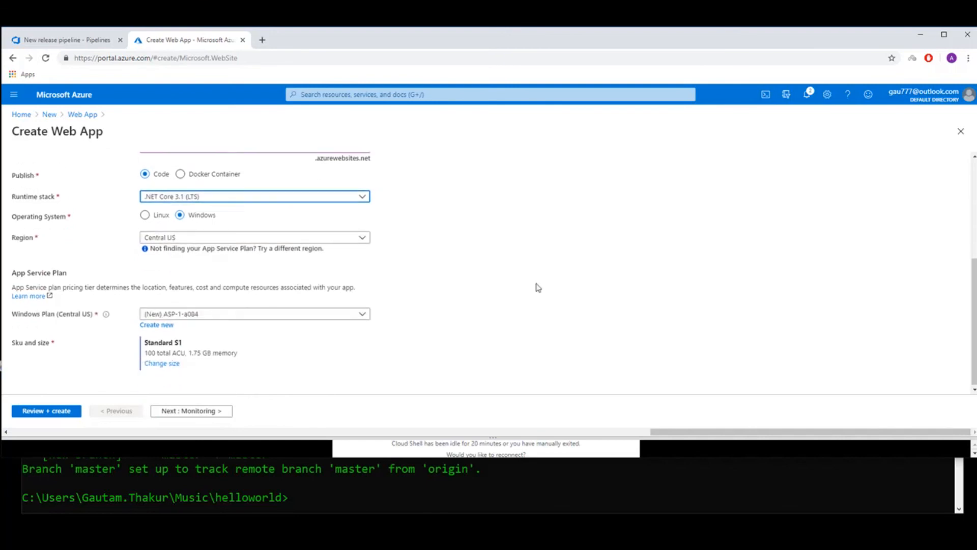
left_click(54, 410)
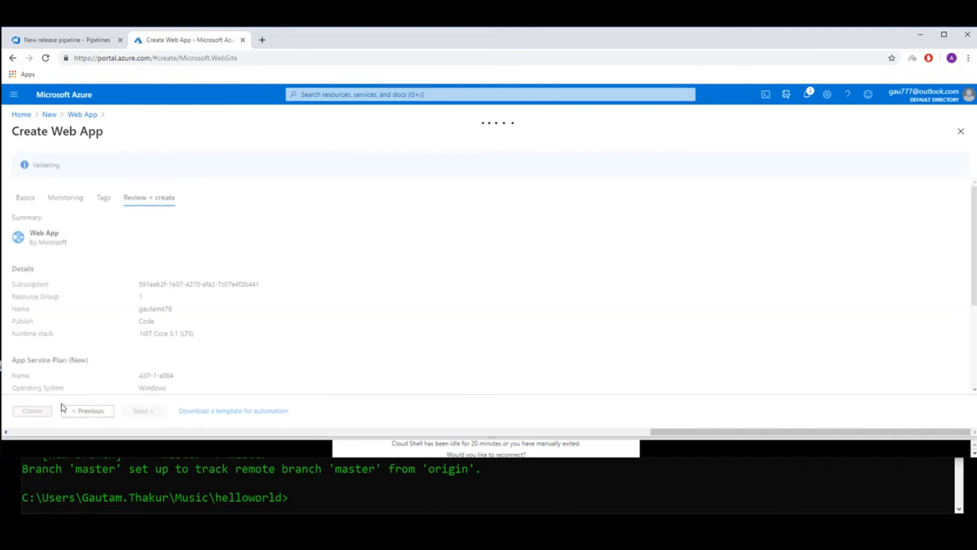
left_click(31, 411)
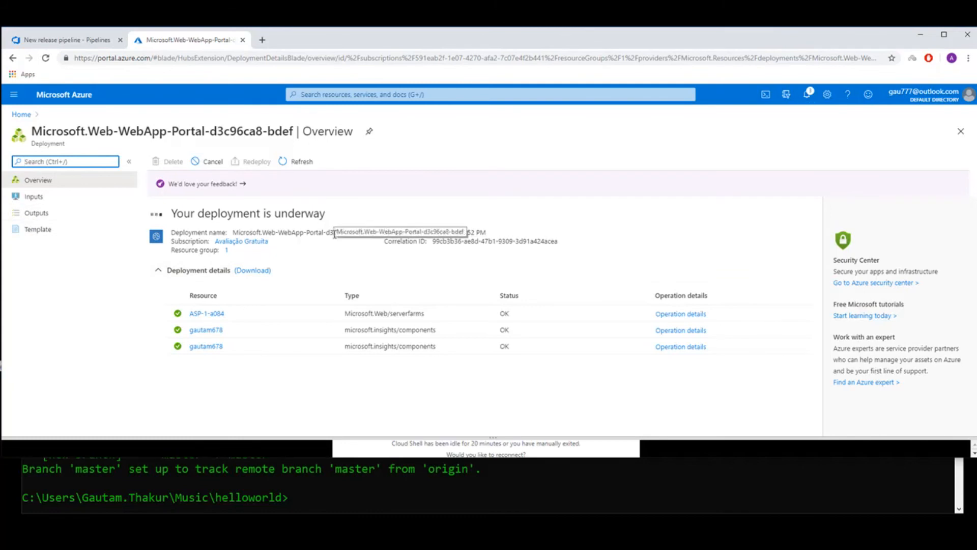
left_click(86, 42)
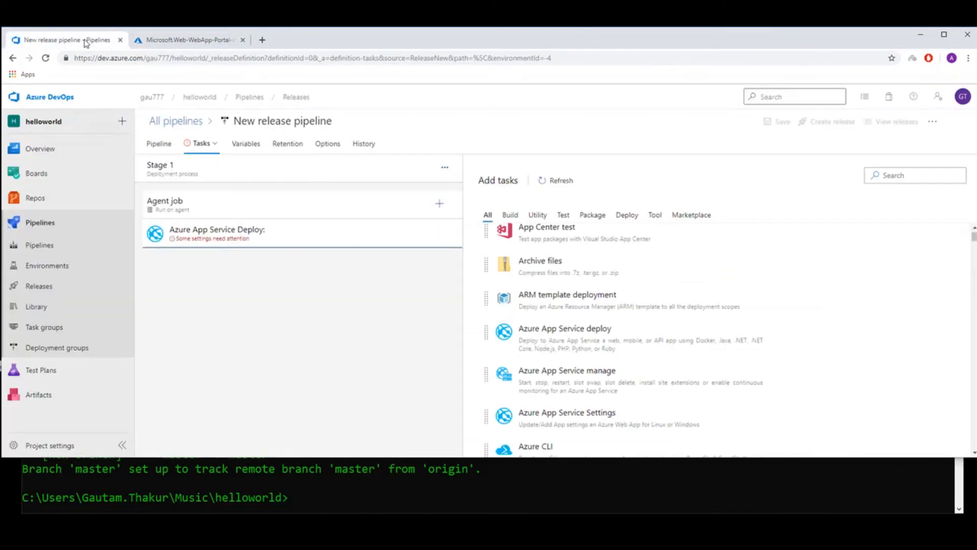
left_click(176, 41)
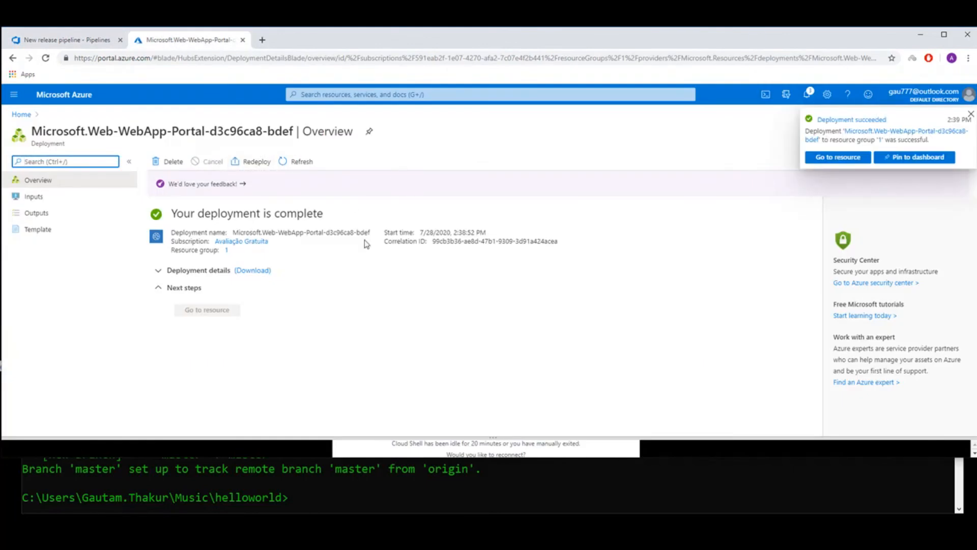
Return to the release pipeline, select the Avaliação Gratuita subscription for the Azure App Service Deploy task, and request its authorization.
left_click(68, 40)
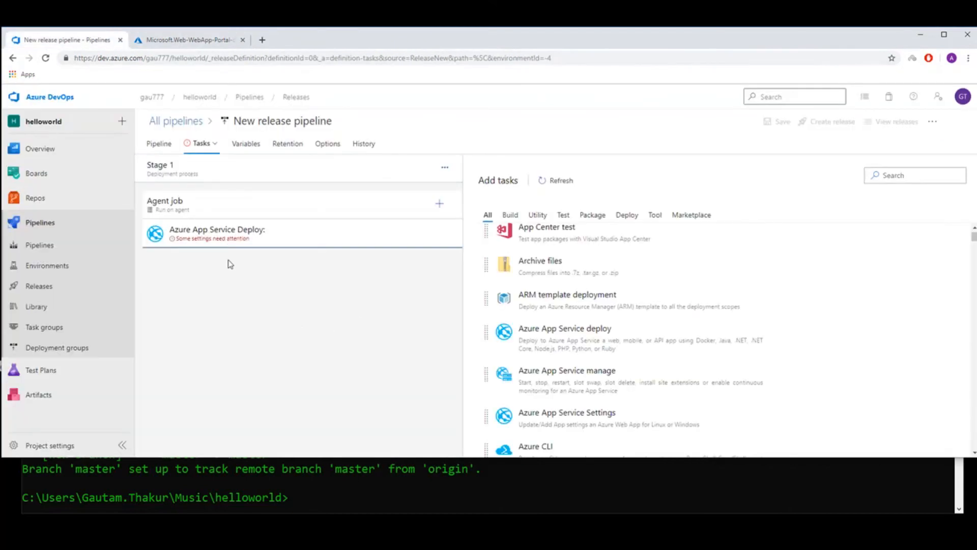
left_click(246, 235)
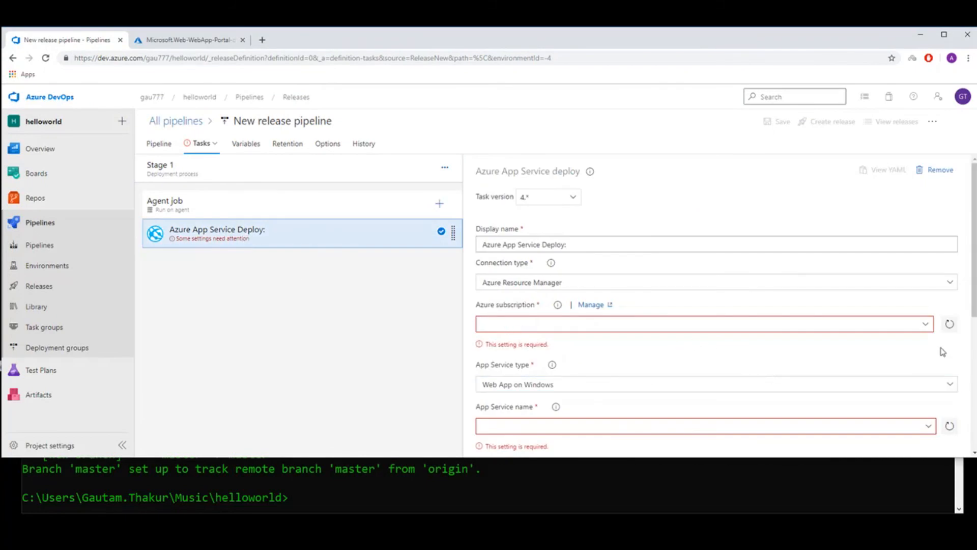
left_click(925, 325)
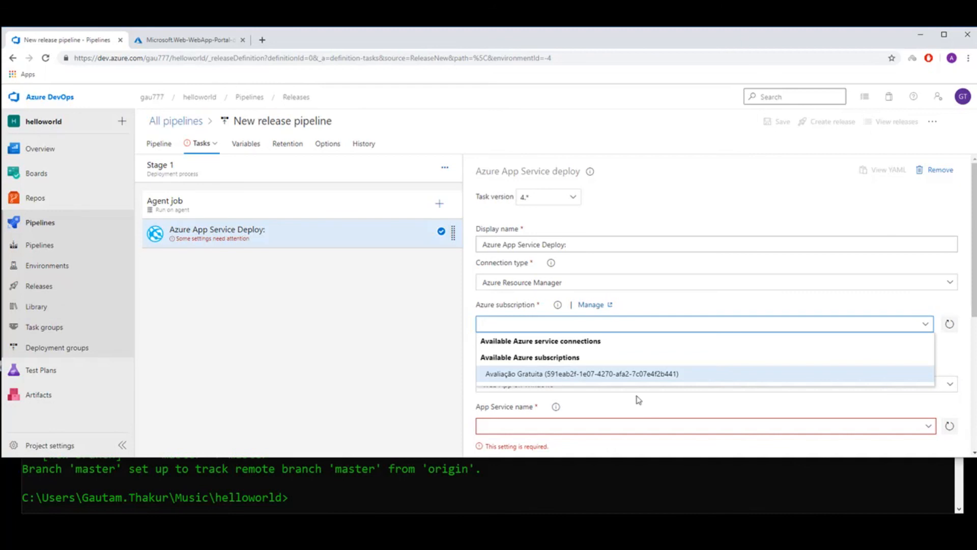
left_click(623, 374)
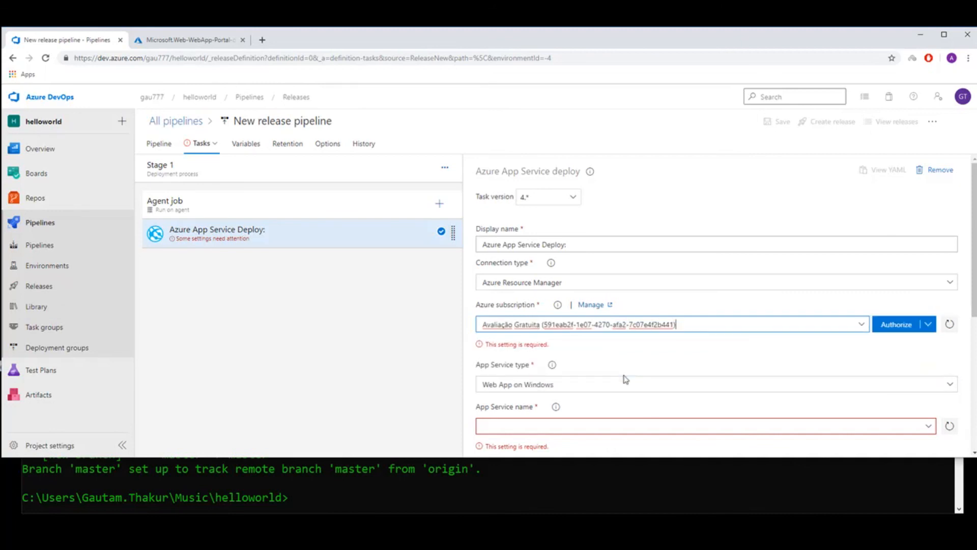
left_click(891, 324)
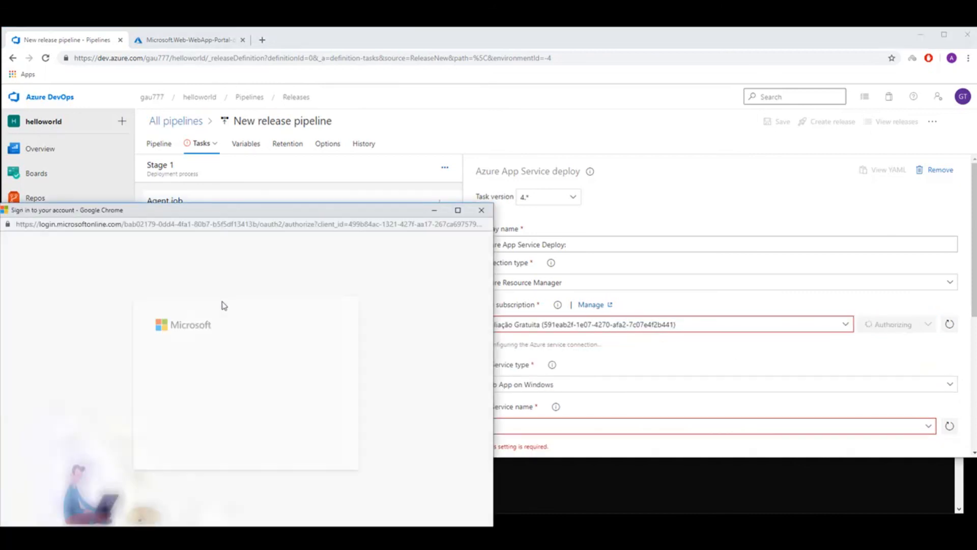
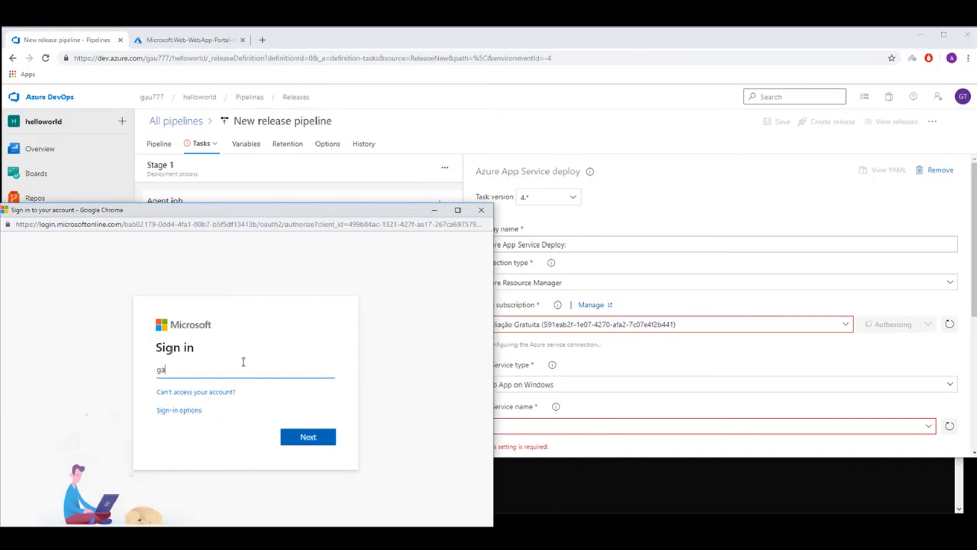
Complete the subscription authorization by signing in with the Microsoft account e-mail and account password.
left_click(301, 442)
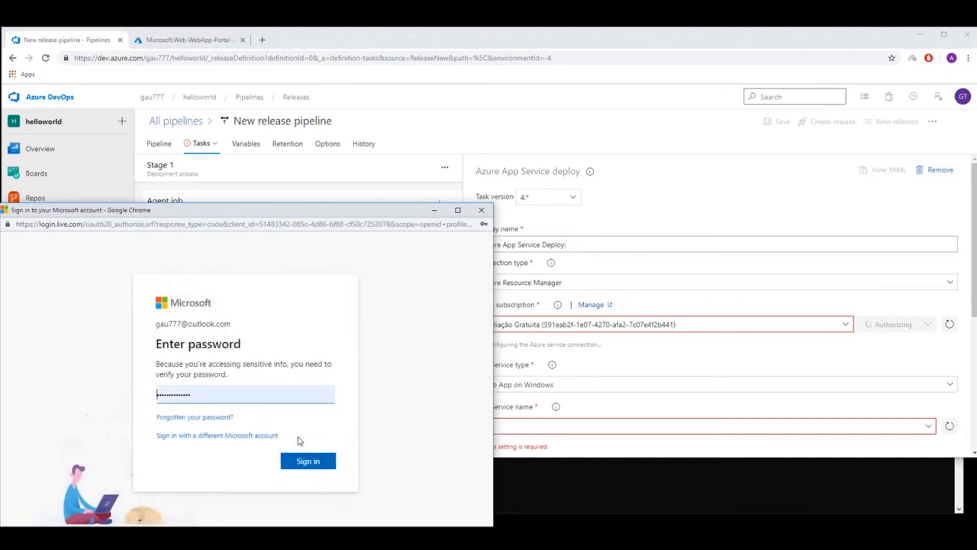
left_click(307, 464)
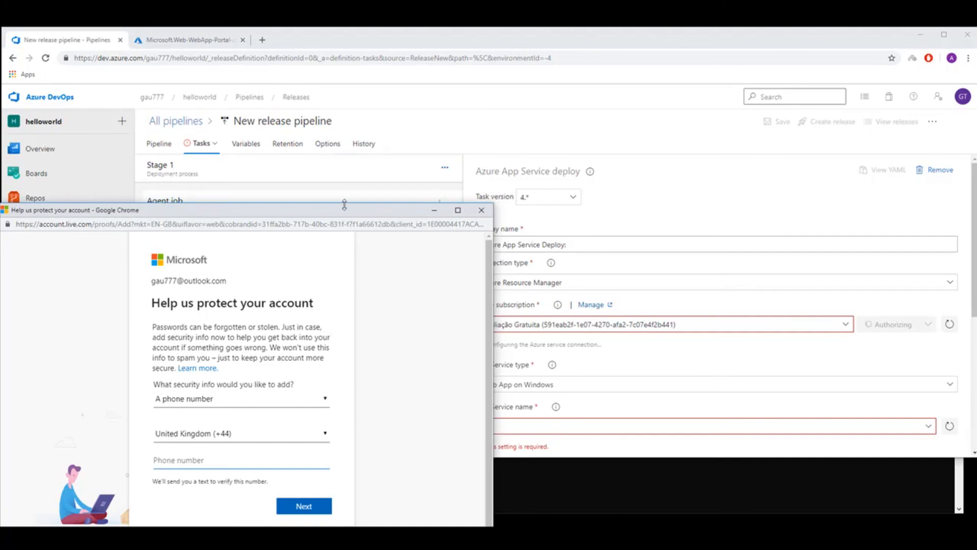
left_click_drag(346, 214, 413, 206)
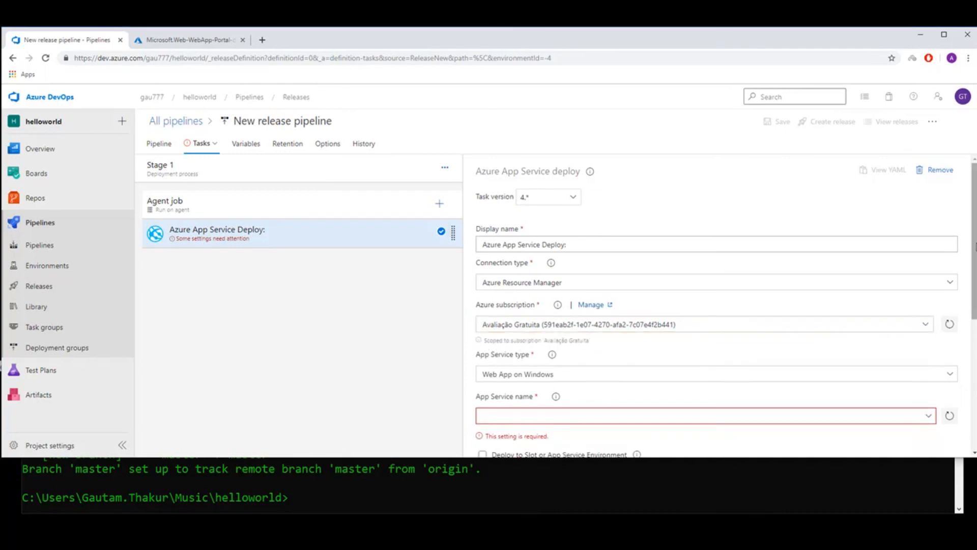
Refresh the deploy task's available App Service names and look for the new web app among them.
scroll(968, 293, "down", 2)
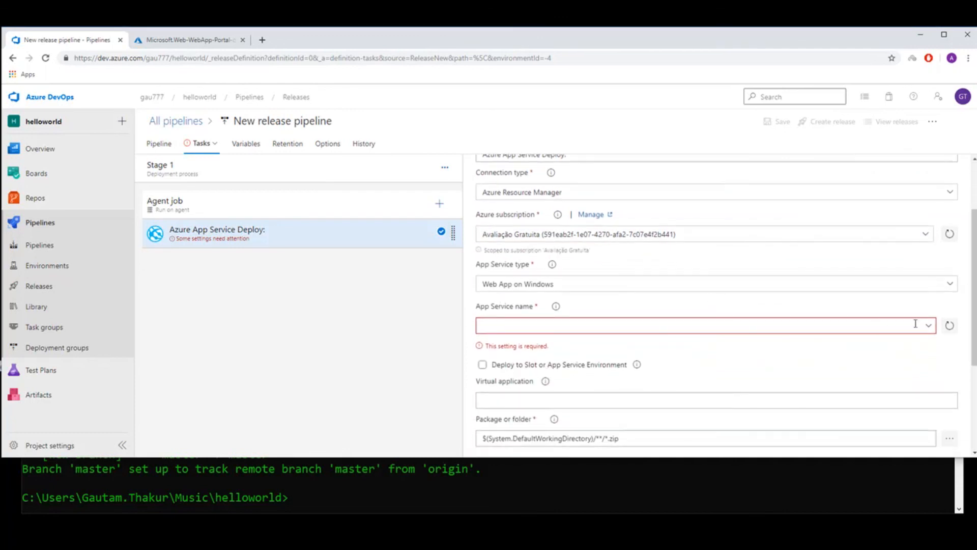
left_click(929, 332)
left_click(929, 332)
left_click(948, 330)
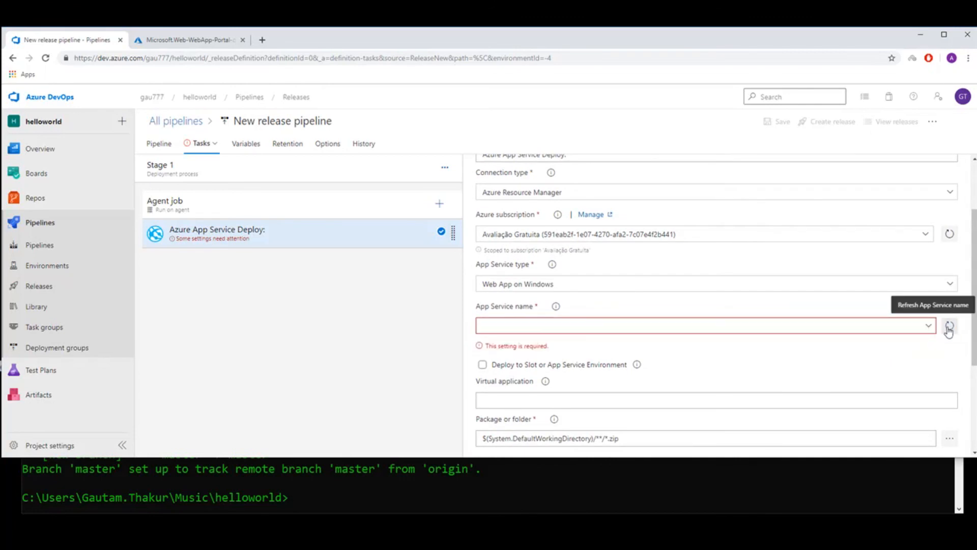
left_click(930, 328)
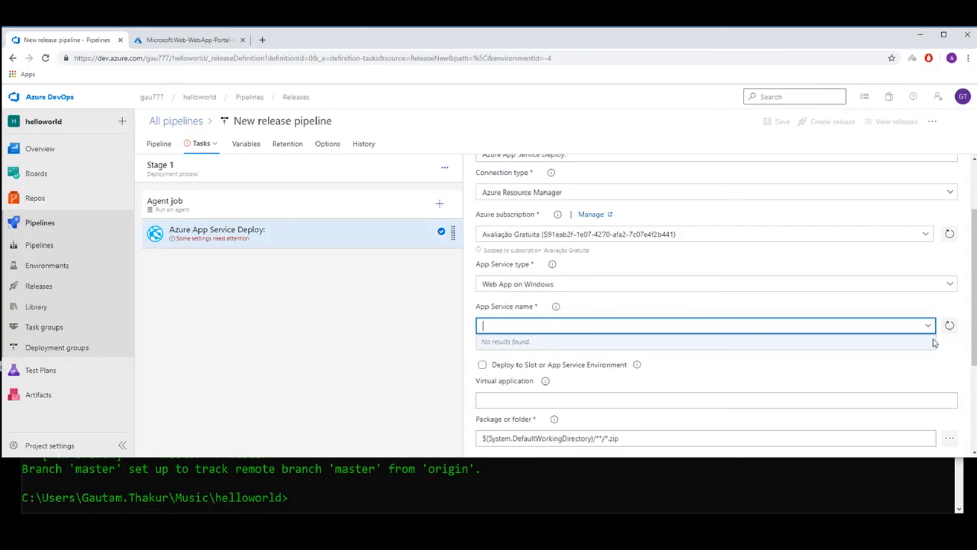
left_click(934, 340)
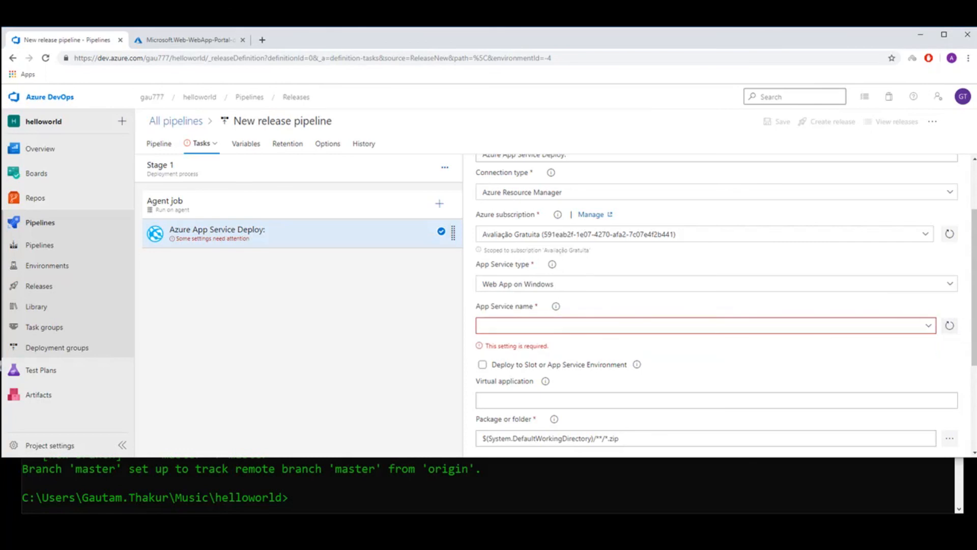
Switch to the Azure portal and open resource group 1 from the home page's recent resources.
left_click(196, 40)
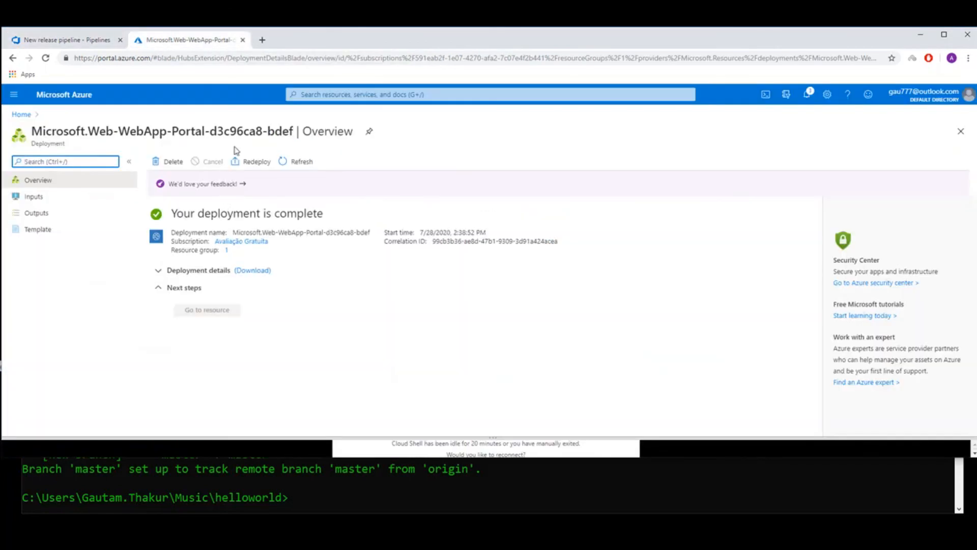
left_click(21, 114)
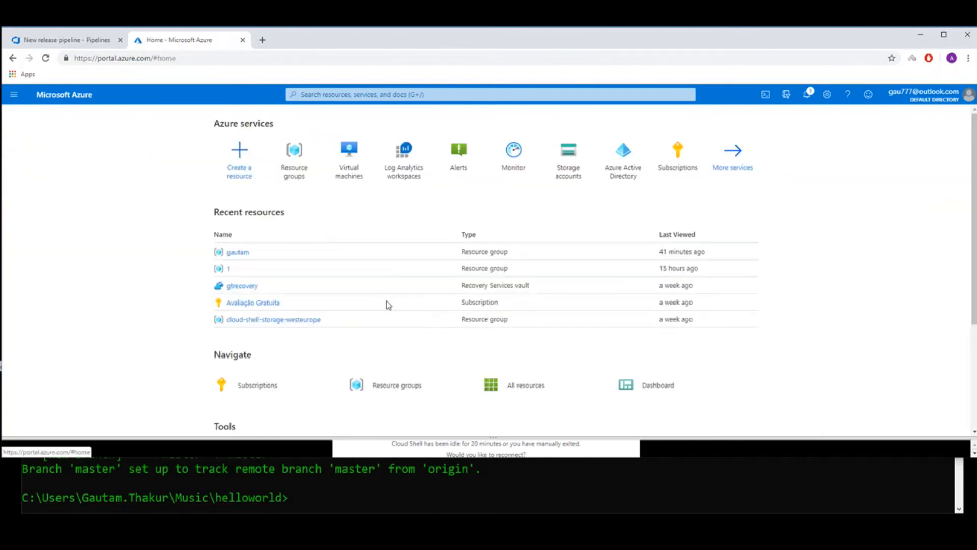
left_click(239, 268)
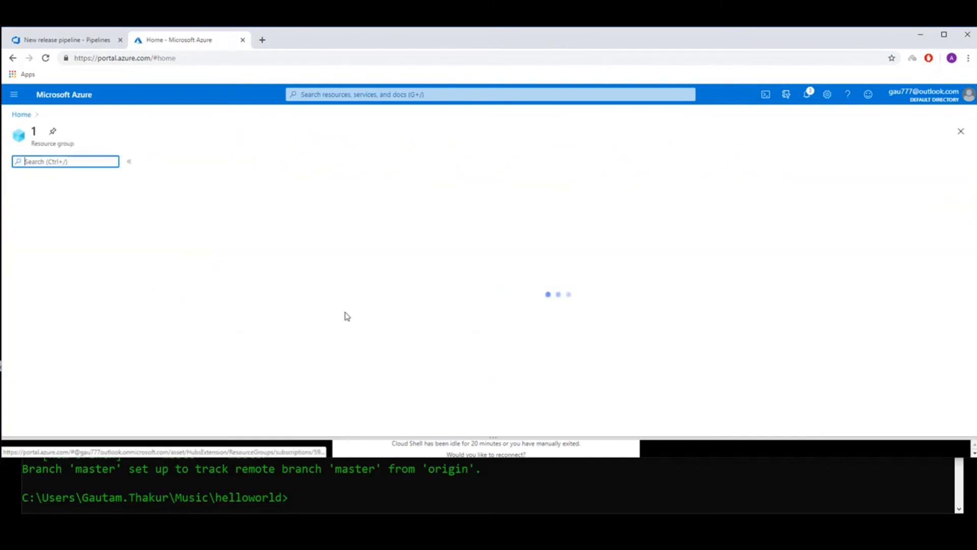
Copy the App Service's name from resource group 1 and enter it as the deploy task's App Service name in the release pipeline.
left_click_drag(208, 319, 174, 321)
key("ctrl+c")
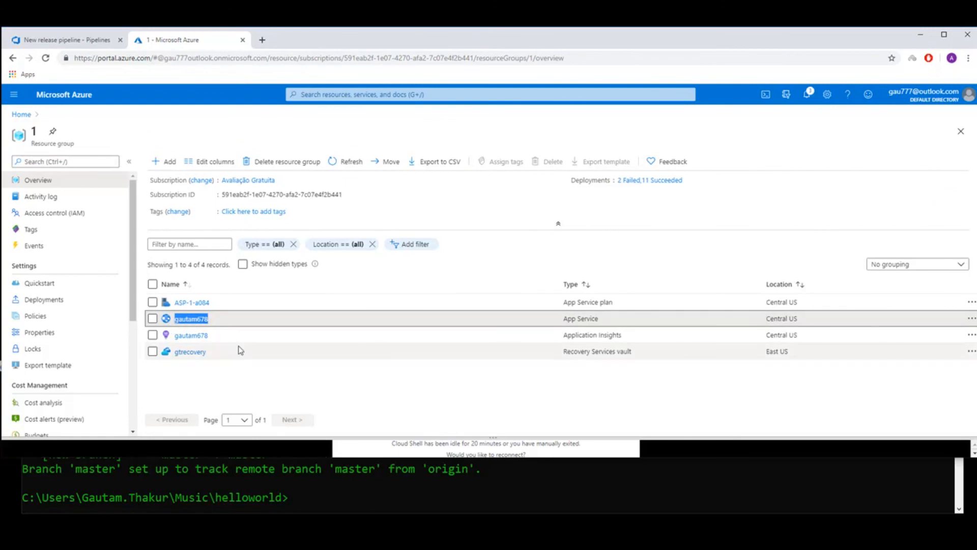
left_click(67, 40)
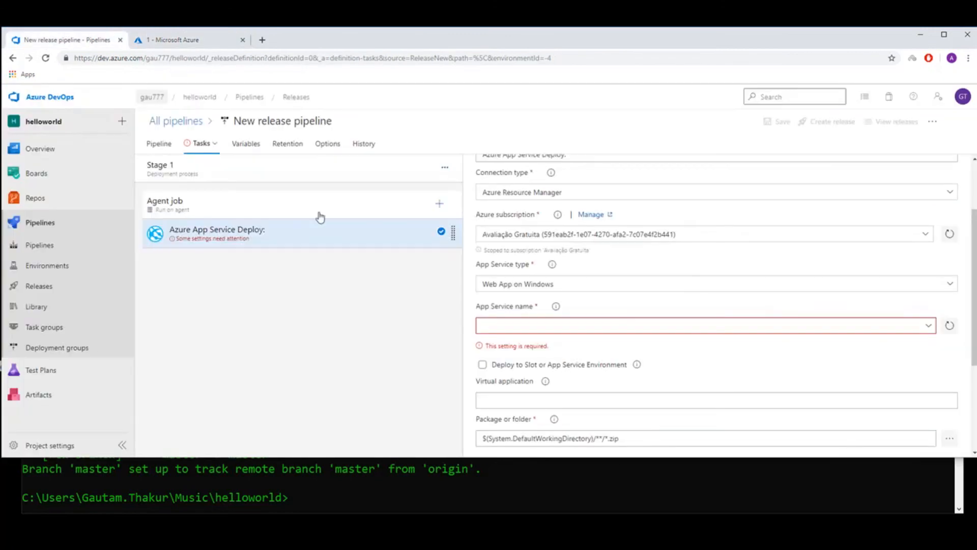
right_click(532, 332)
left_click(560, 403)
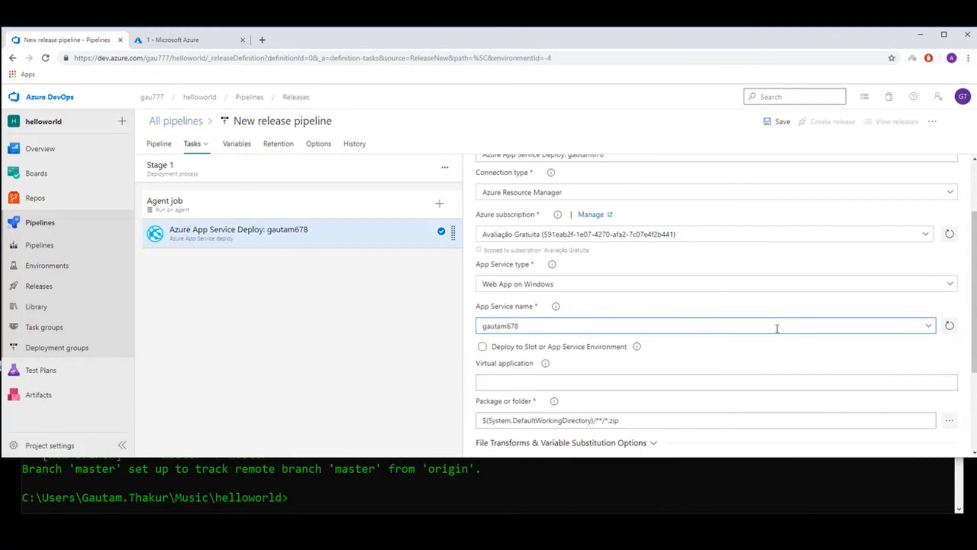
Enlarge the browser window to check the deploy task's remaining settings and save the release pipeline.
scroll(747, 354, "down", 1)
scroll(747, 354, "down", 2)
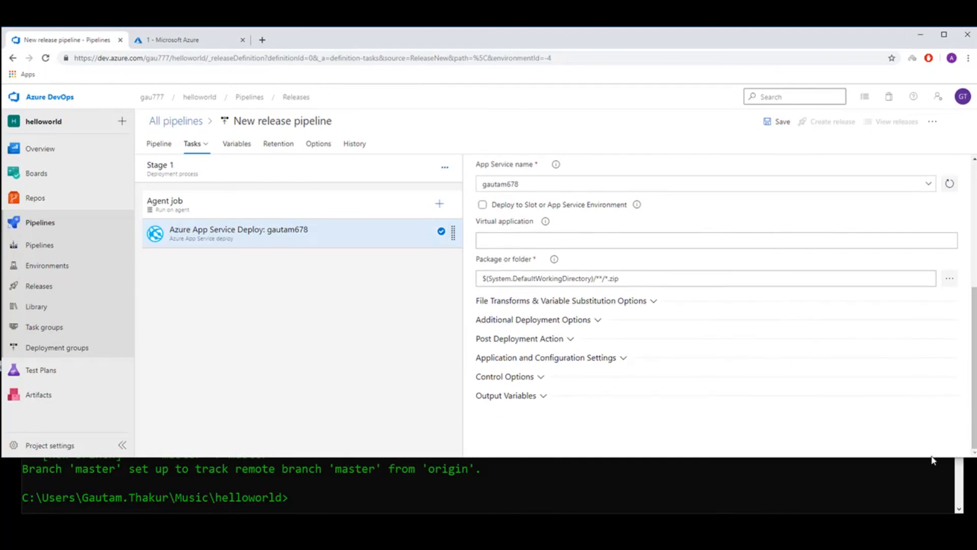
left_click_drag(927, 456, 927, 514)
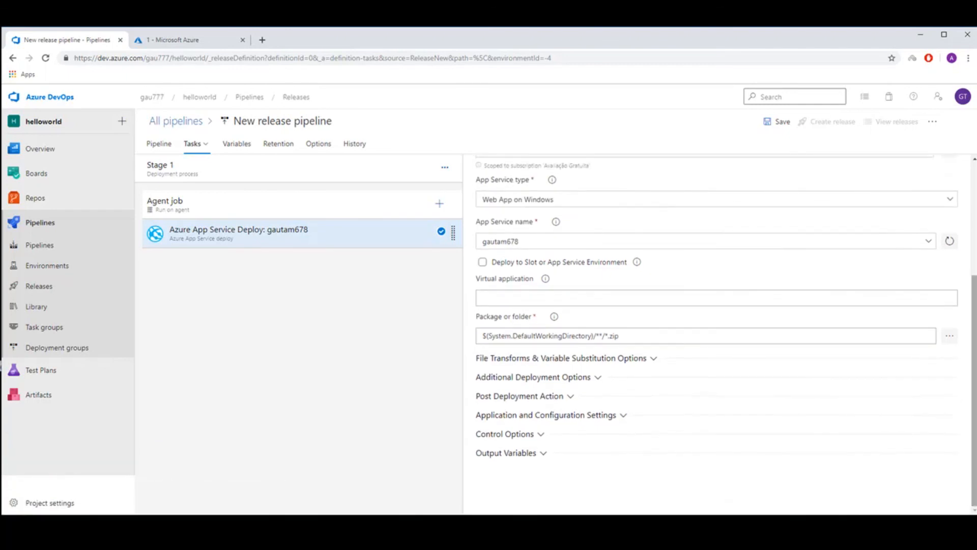
scroll(826, 188, "up", 5)
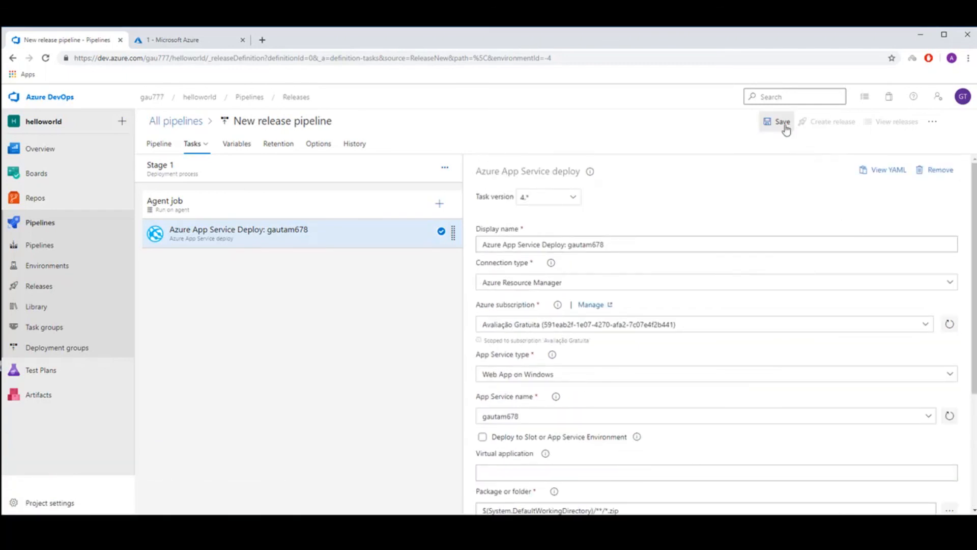
left_click(779, 123)
left_click(538, 361)
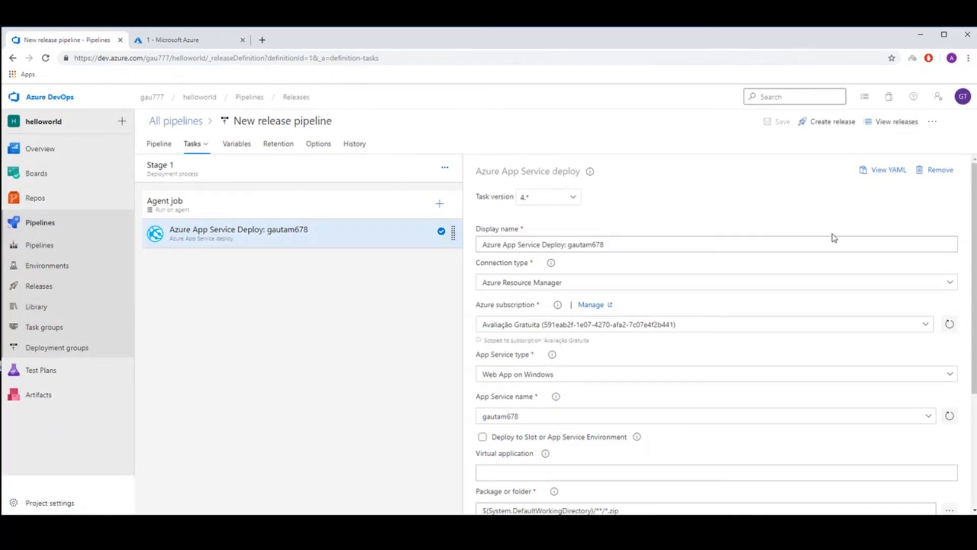
Create a release from the saved pipeline and open its progress page.
left_click(826, 123)
left_click(698, 497)
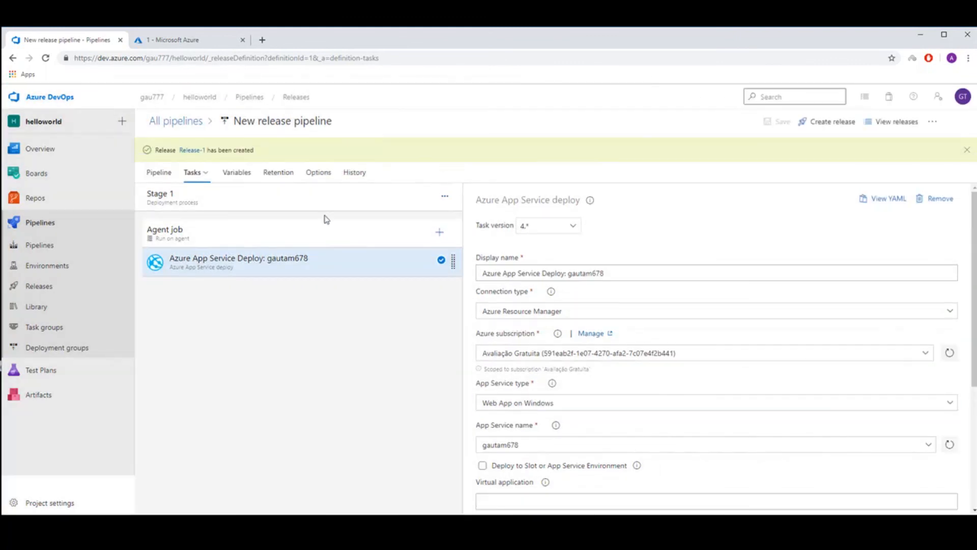
left_click(191, 151)
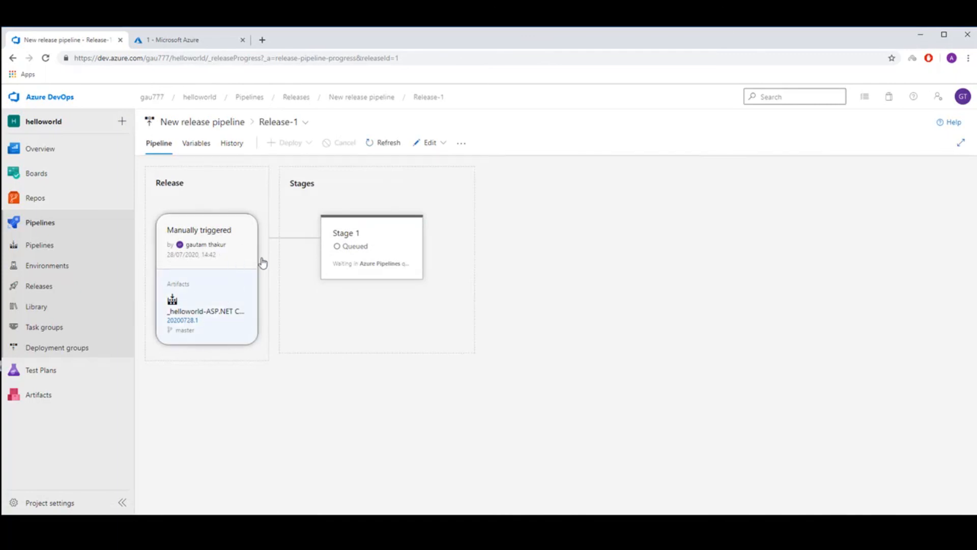
Monitor the Stage 1 deployment through its agent job logs and stage summary until it finishes.
mouse_move(382, 267)
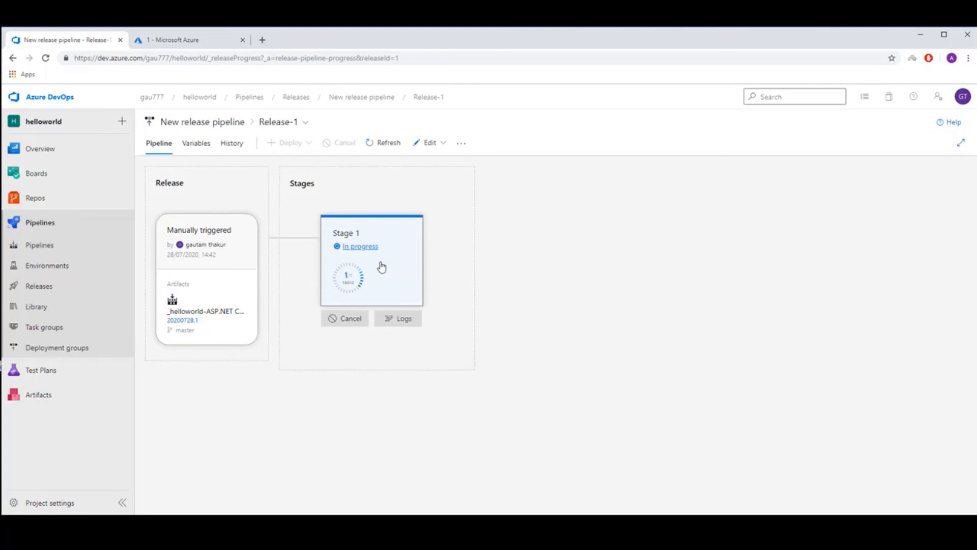
left_click(368, 248)
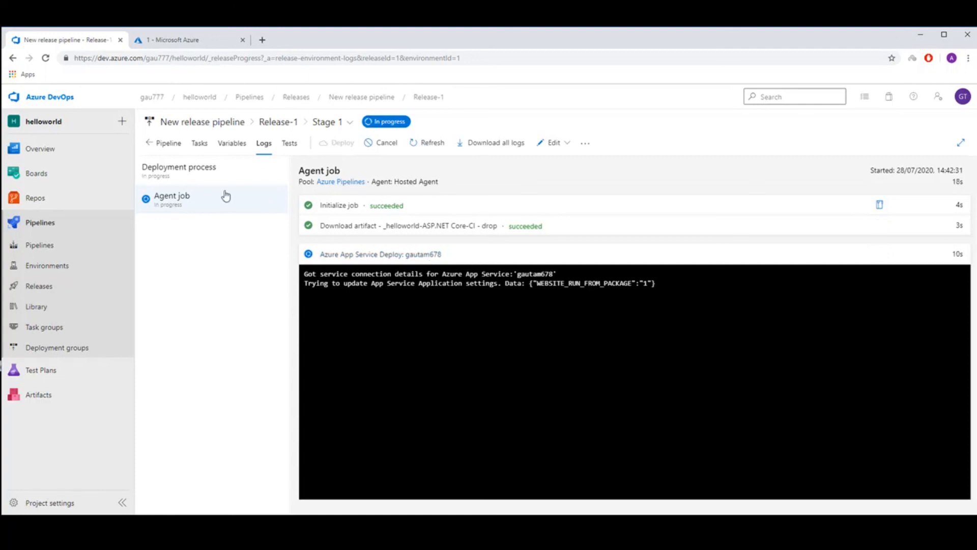
left_click(151, 145)
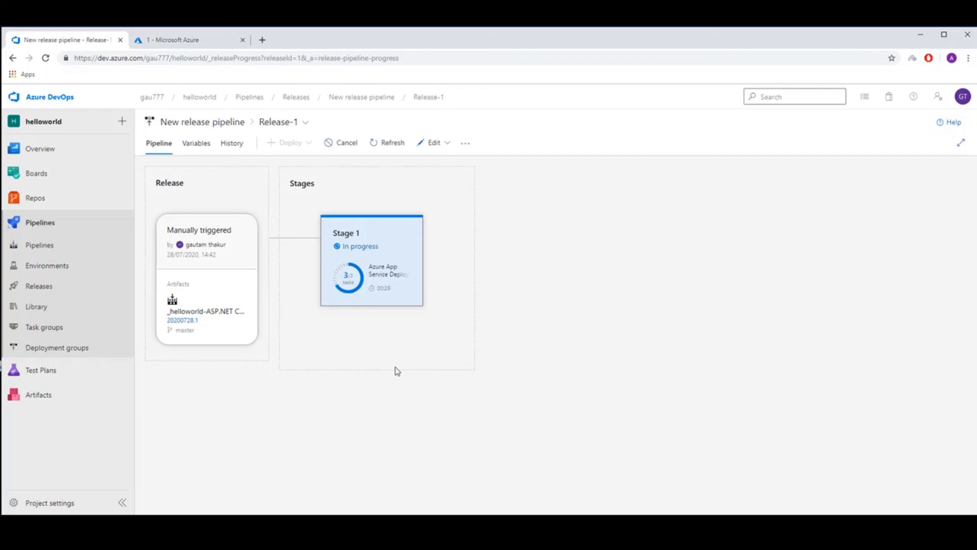
left_click(376, 282)
left_click(377, 284)
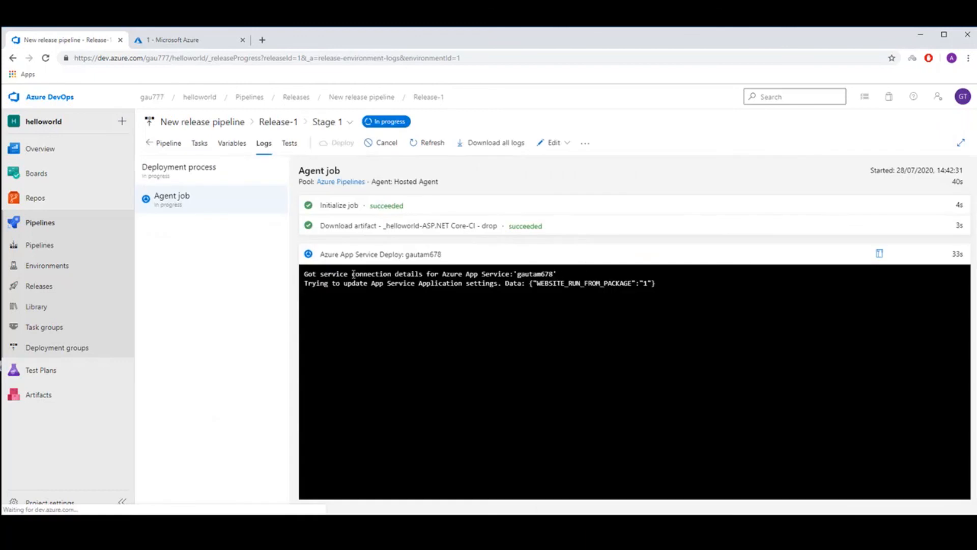
left_click(159, 144)
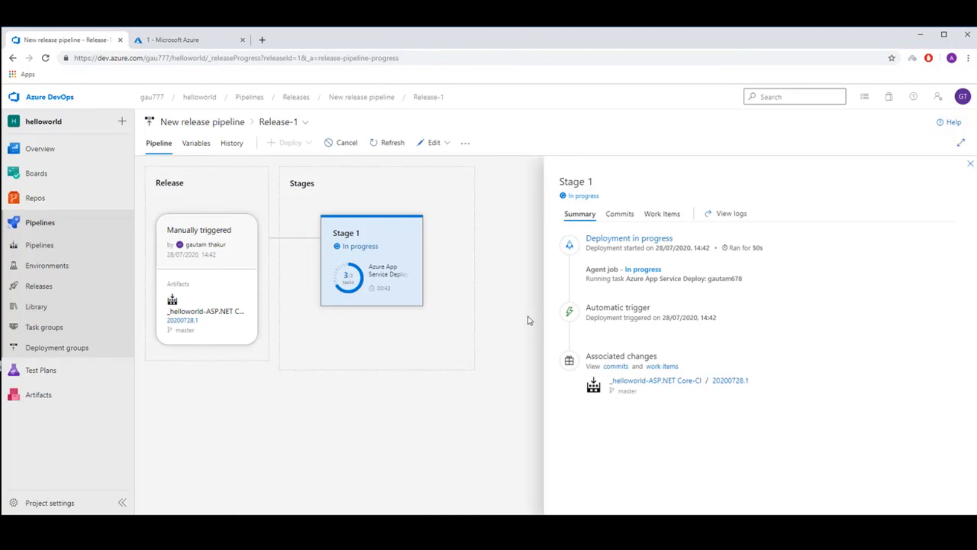
mouse_move(405, 284)
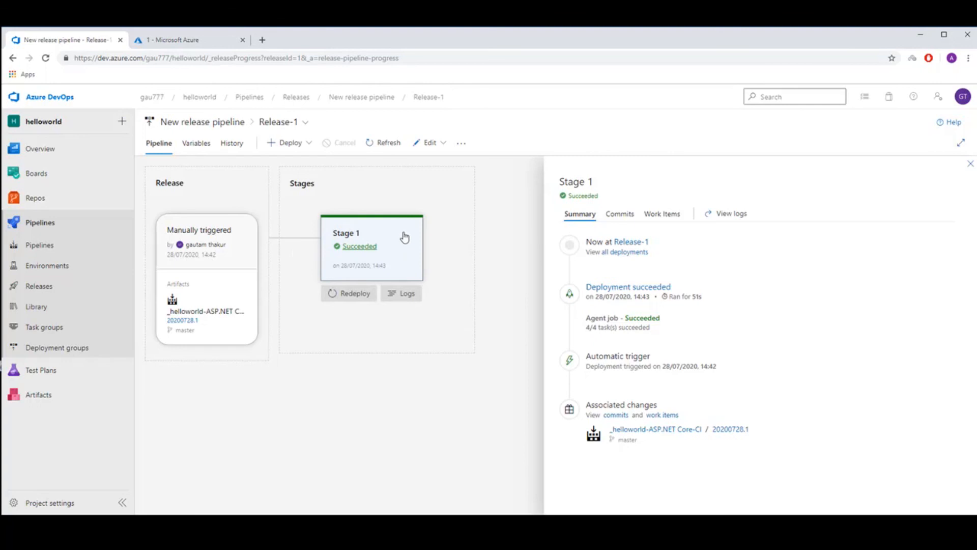
Switch to the Azure portal, open the App Service from the refreshed resource group 1, and view its website in a new tab.
left_click(183, 42)
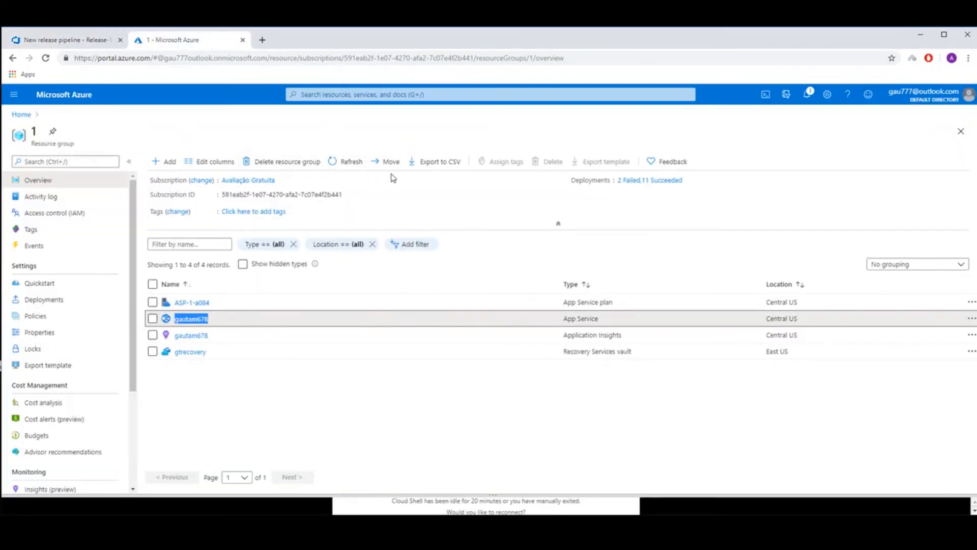
left_click(359, 163)
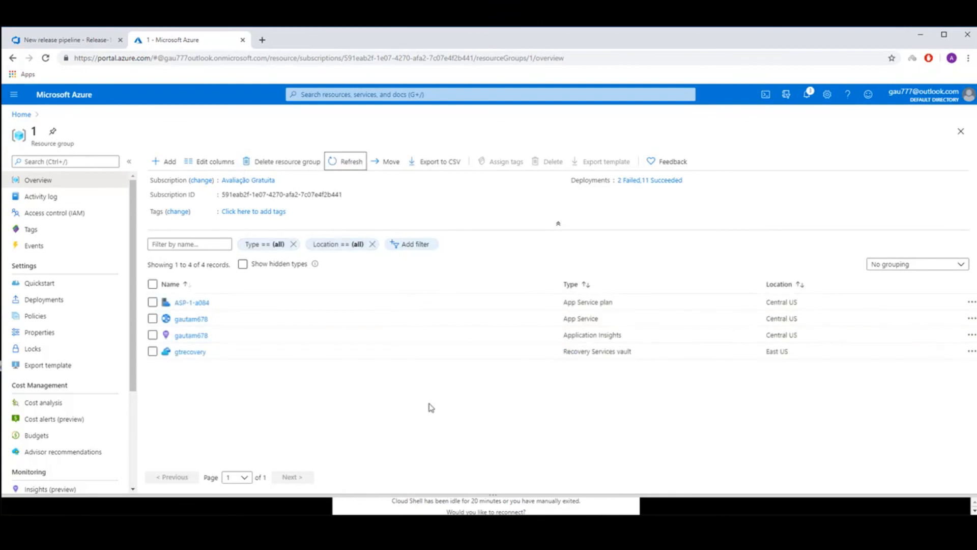
left_click(191, 319)
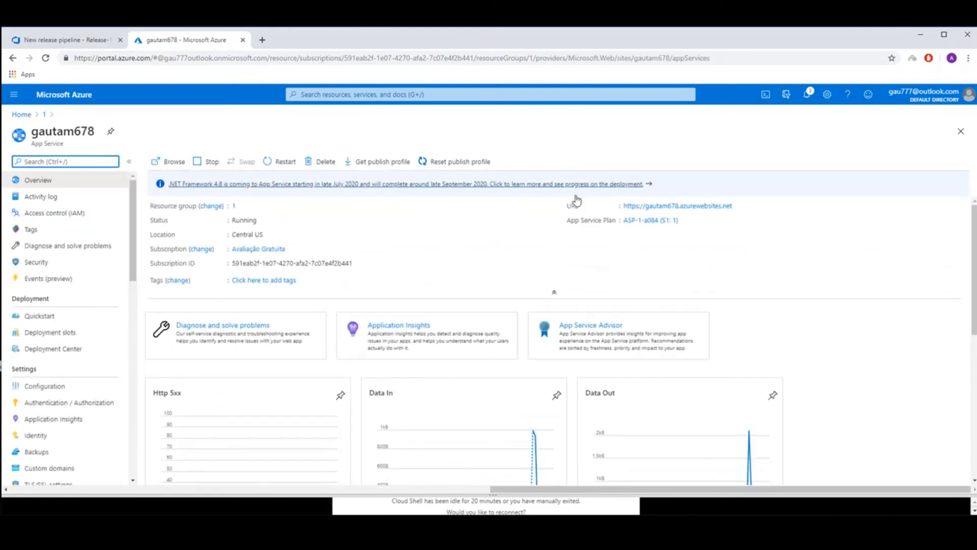
right_click(660, 213)
left_click(673, 218)
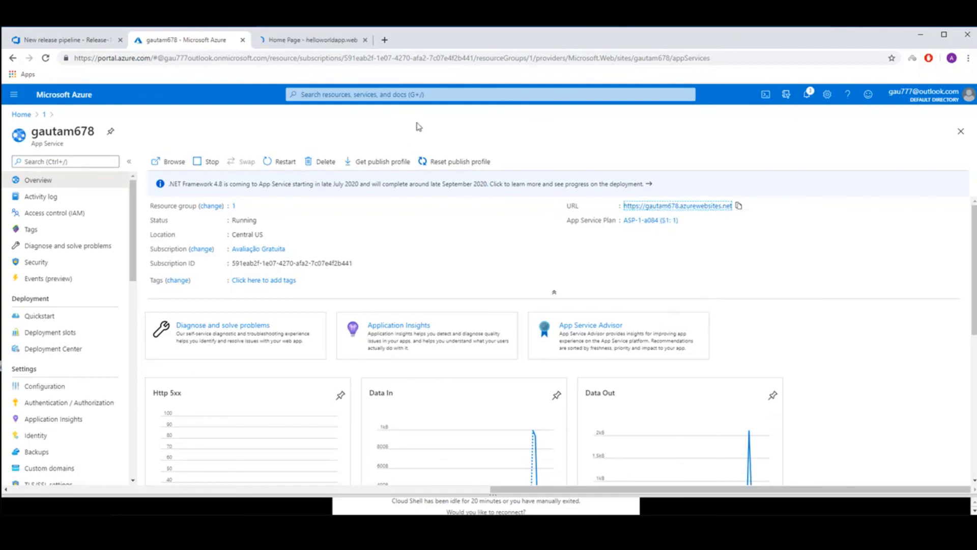
left_click(310, 41)
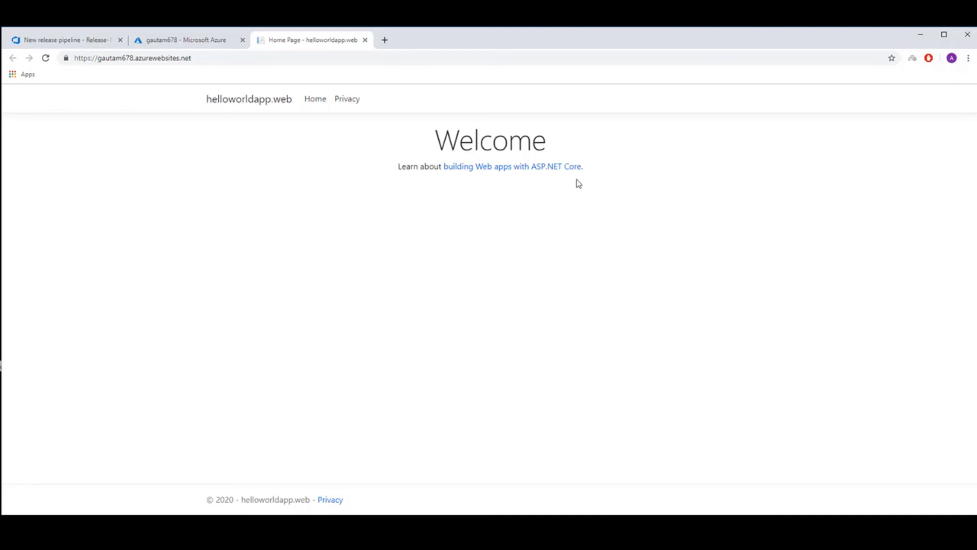
Review the Git push output in Command Prompt, the project's build pipelines and releases in Azure DevOps, and the deployed website.
key("alt+Tab")
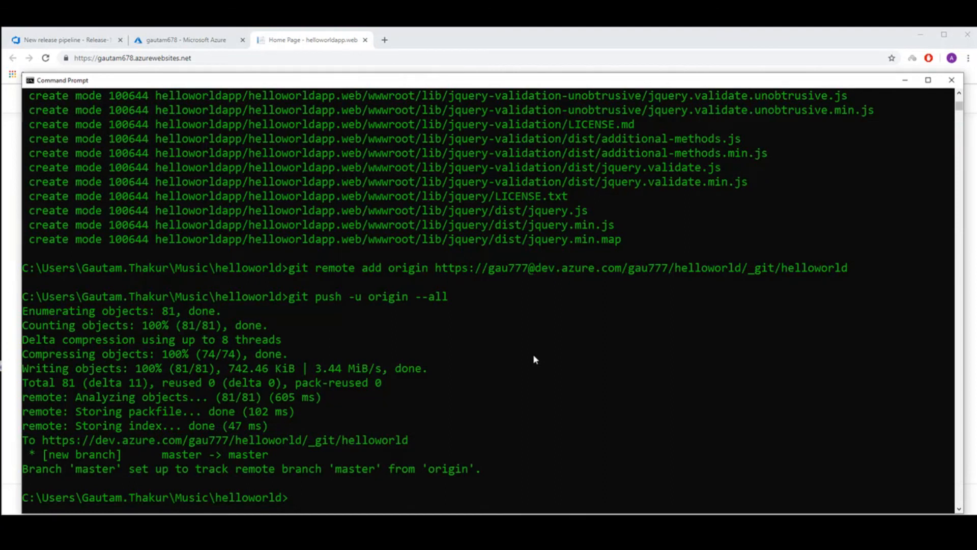
left_click(905, 82)
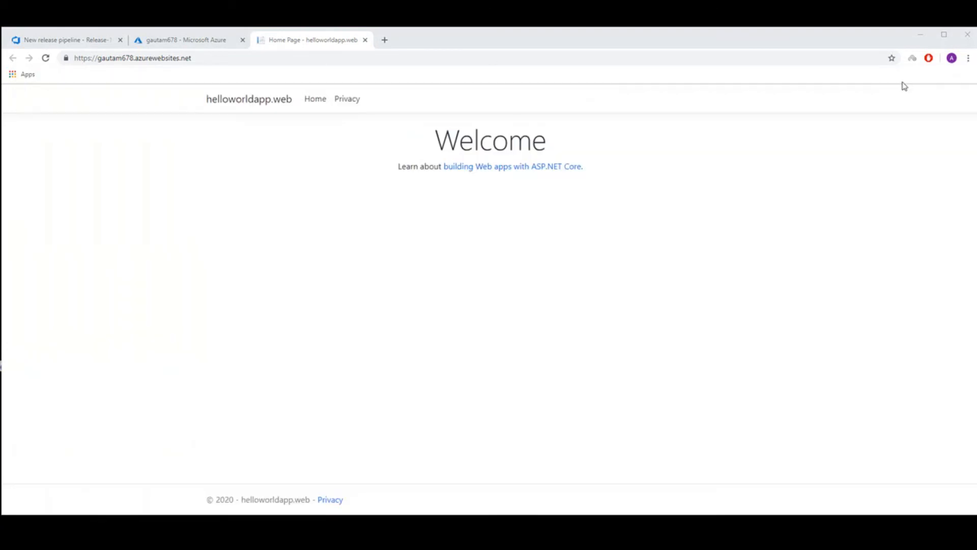
left_click(70, 40)
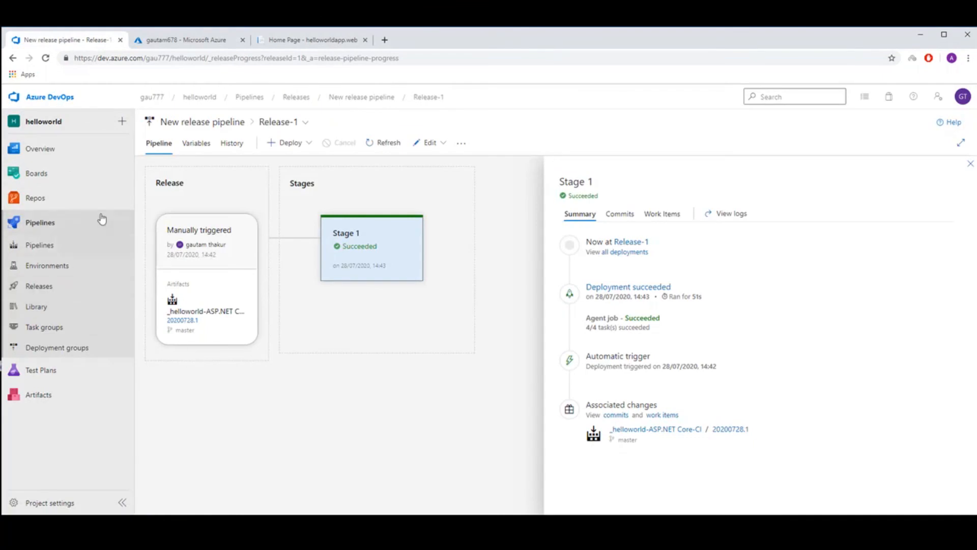
left_click(68, 247)
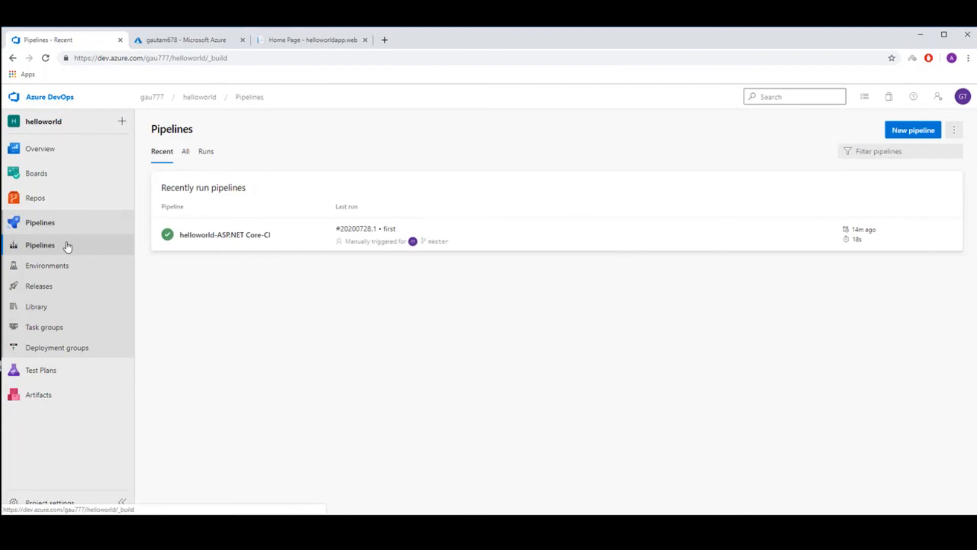
left_click(41, 289)
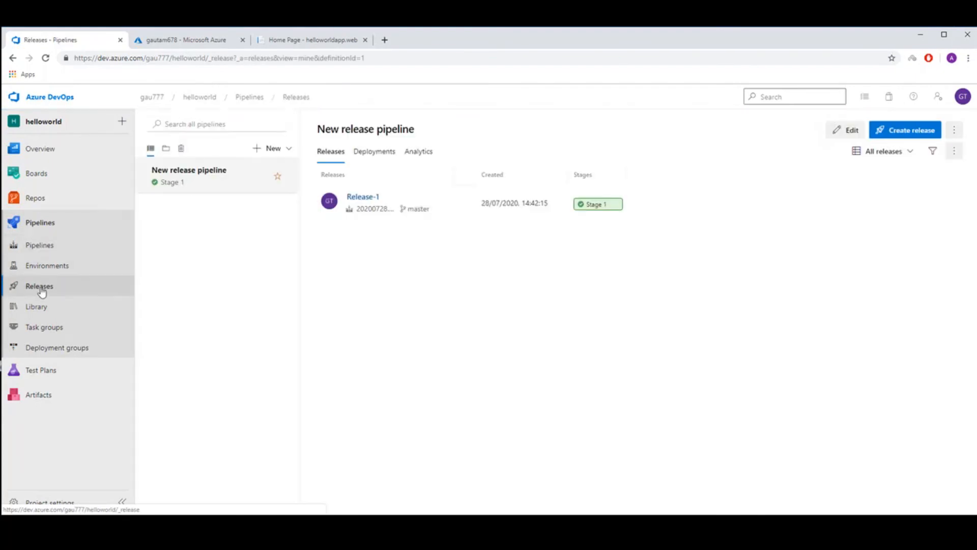
left_click(168, 45)
left_click(292, 44)
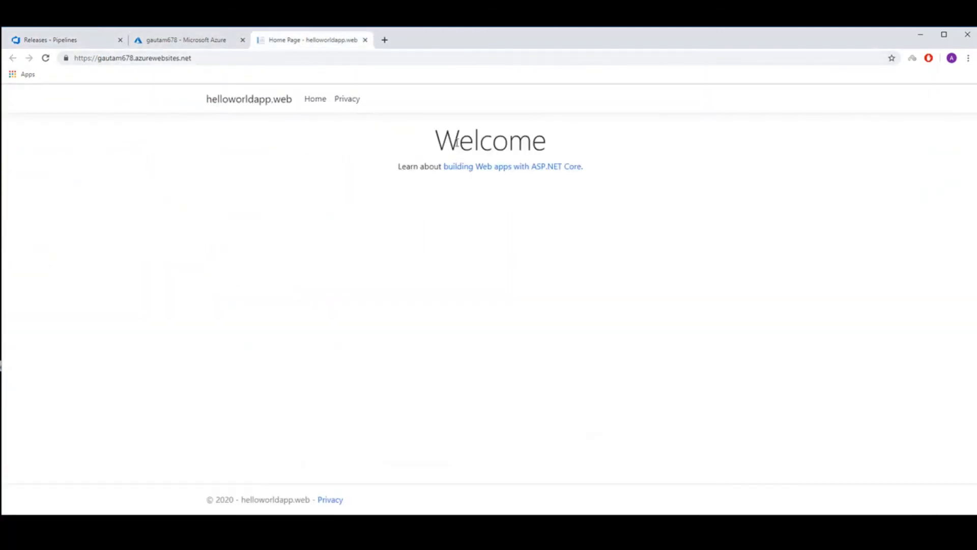